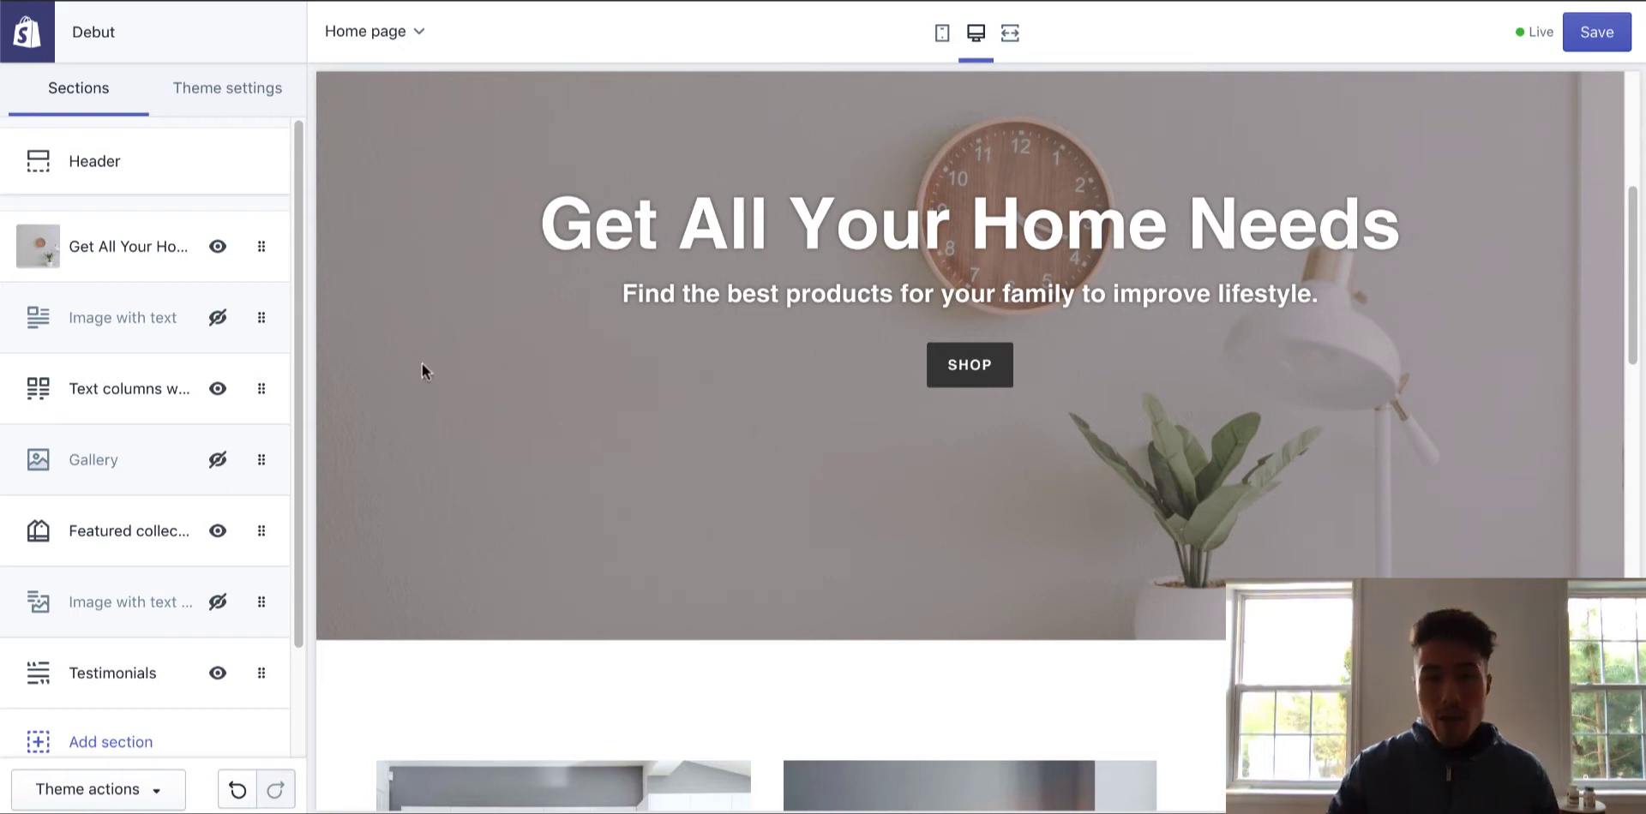
Unhide the Image with text, Gallery and Image with text overlay sections on the home page
scroll(893, 531, "down", 8)
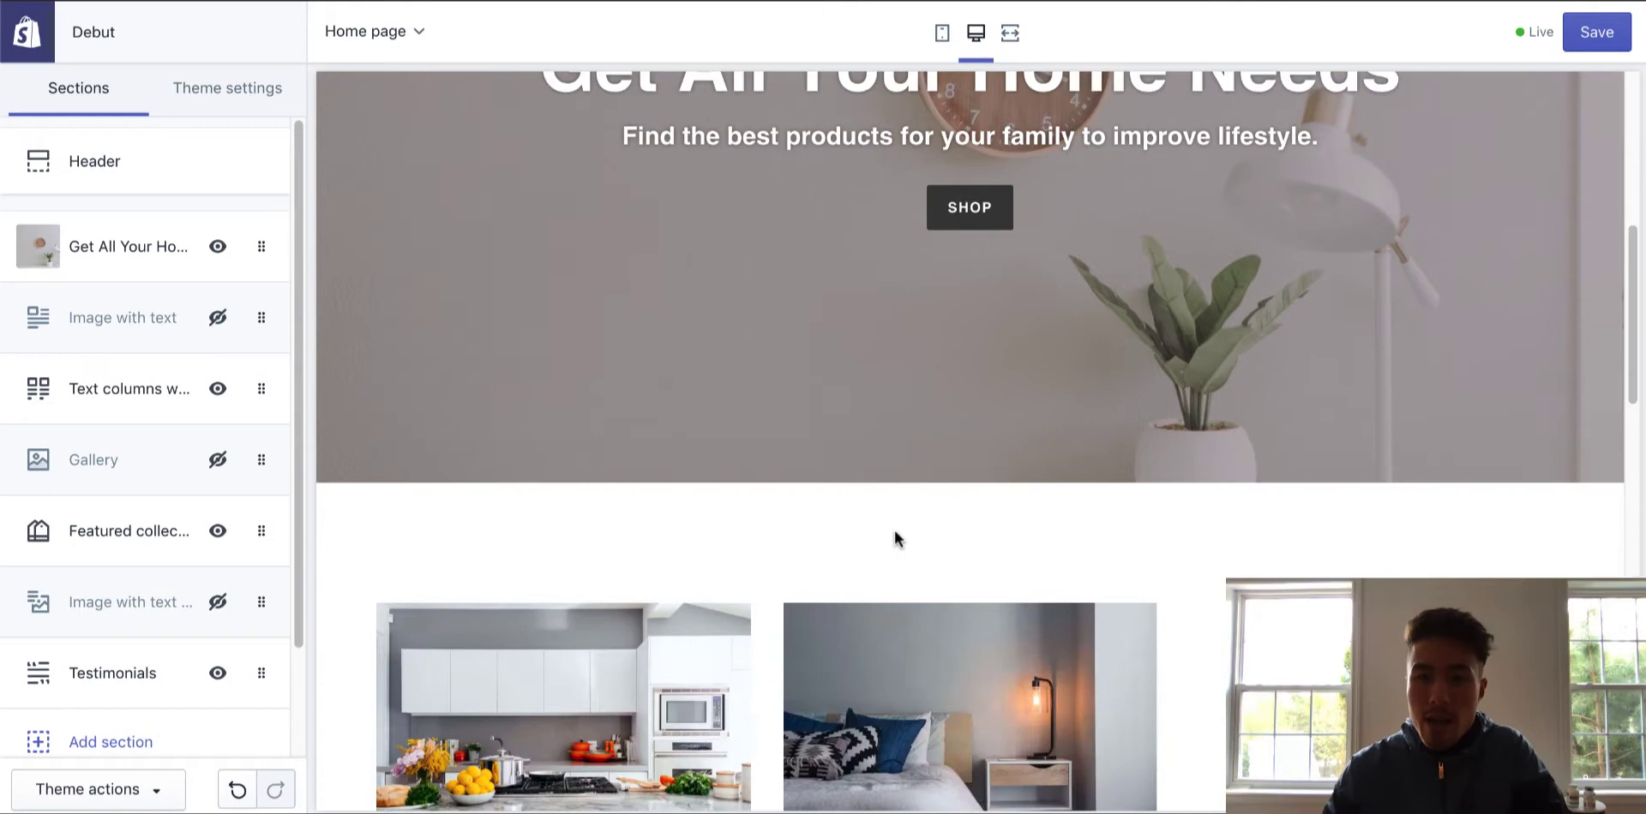
scroll(894, 533, "down", 3)
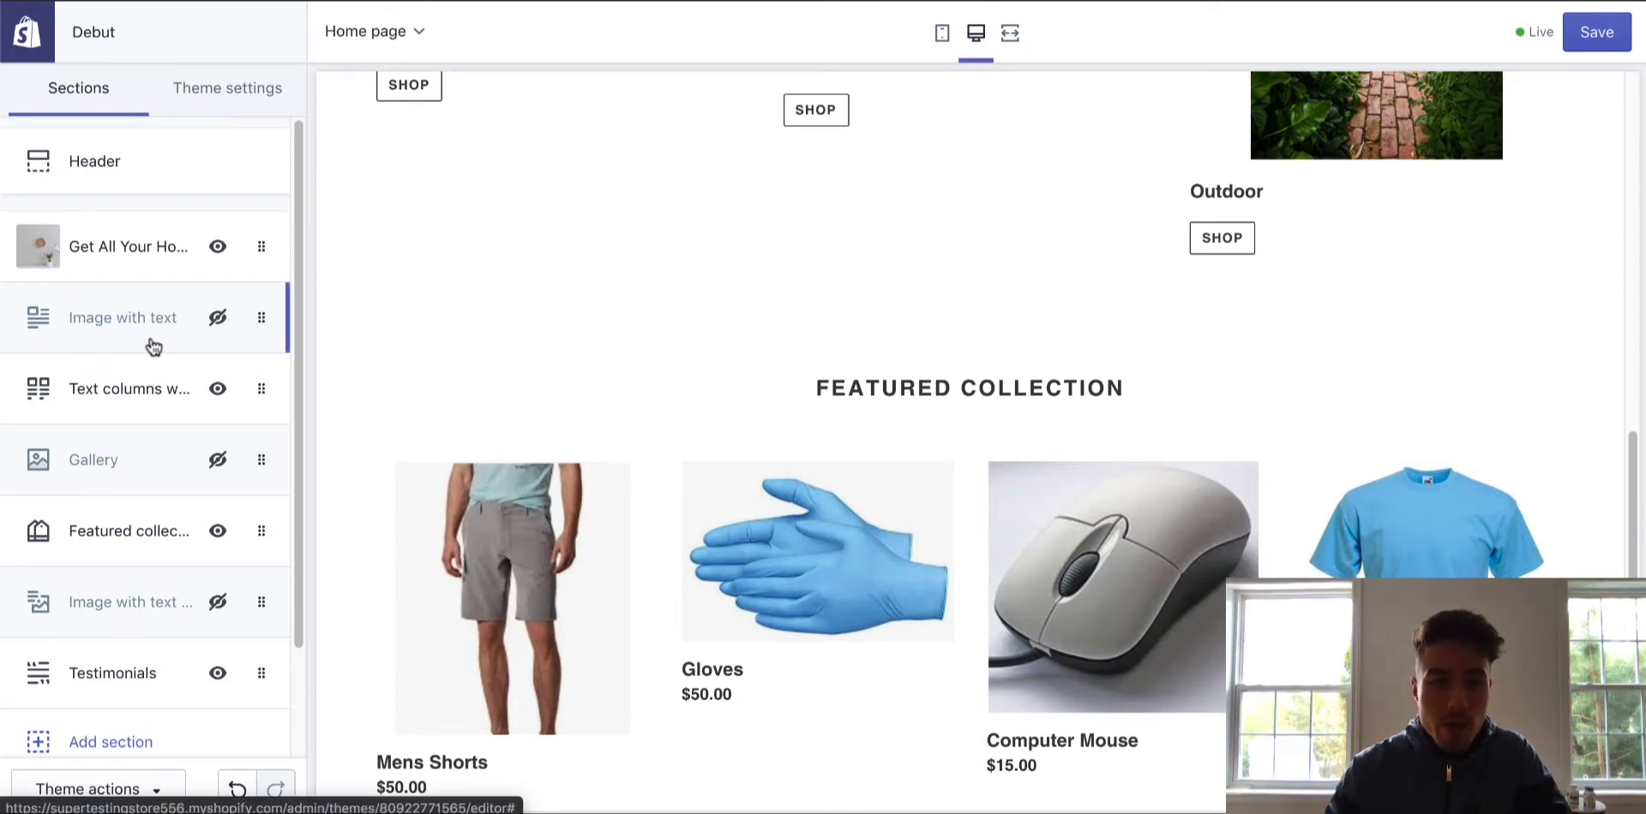
left_click(219, 319)
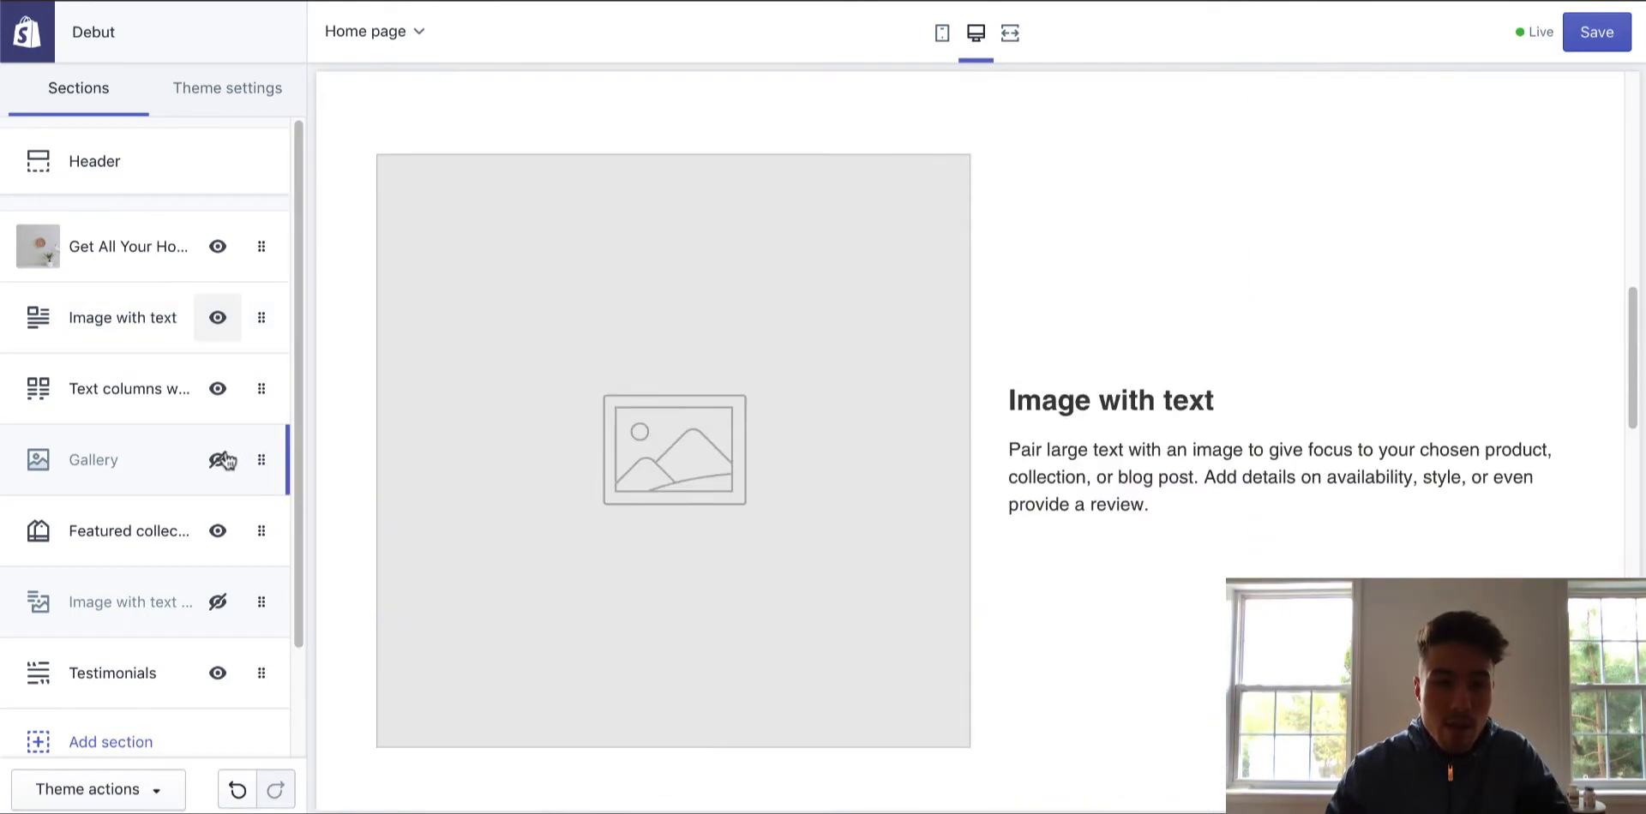
left_click(221, 460)
left_click(218, 601)
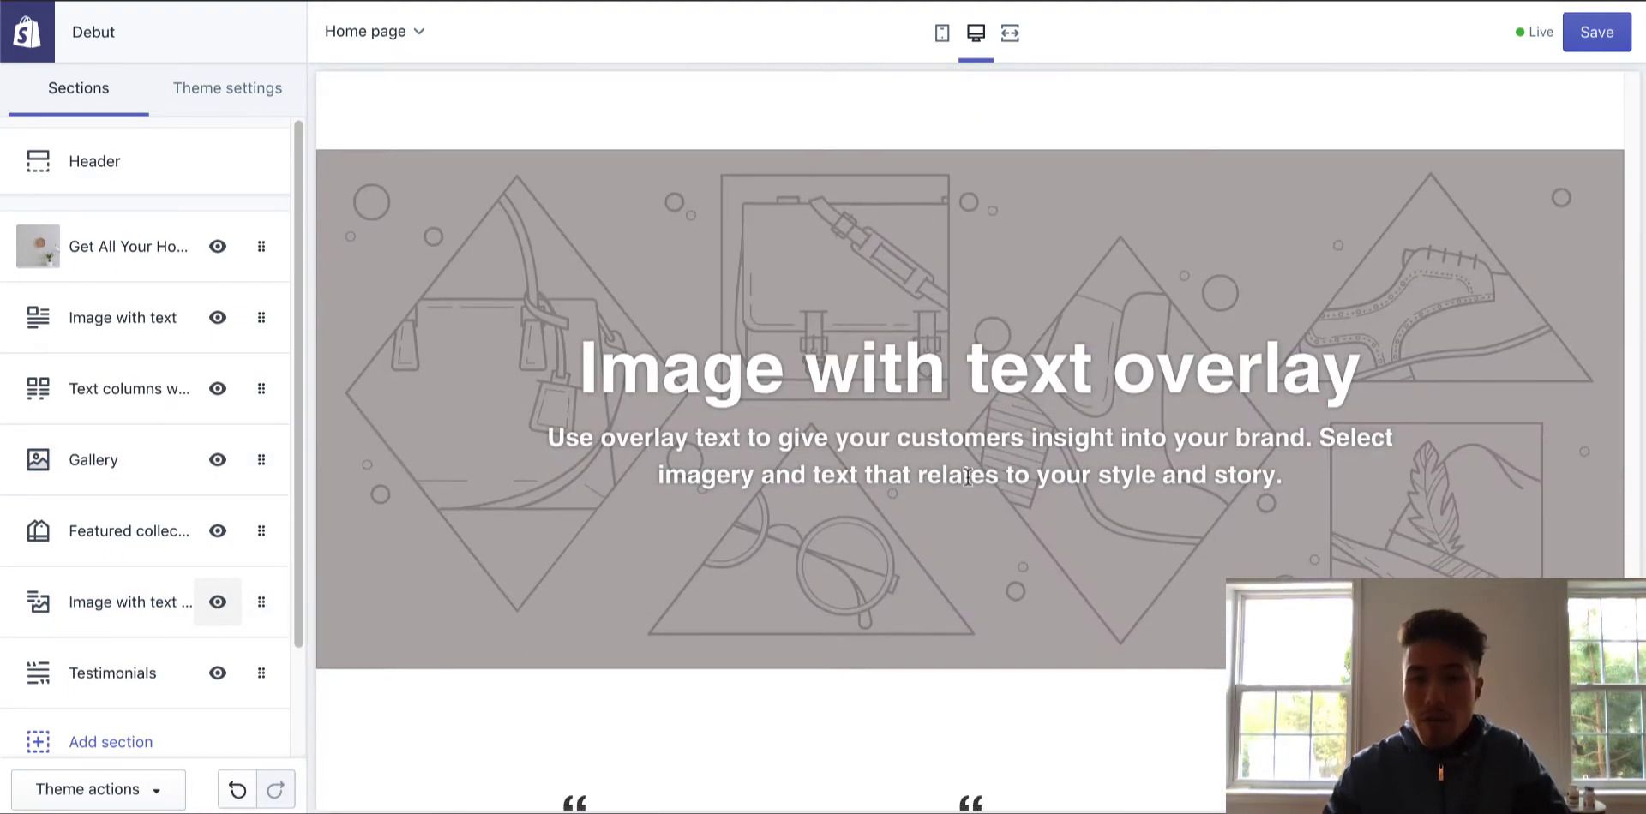
Review the home page's desktop preview from the testimonials and footer up through the newly shown sections to the header
scroll(968, 477, "down", 3)
scroll(968, 476, "up", 6)
scroll(969, 477, "down", 5)
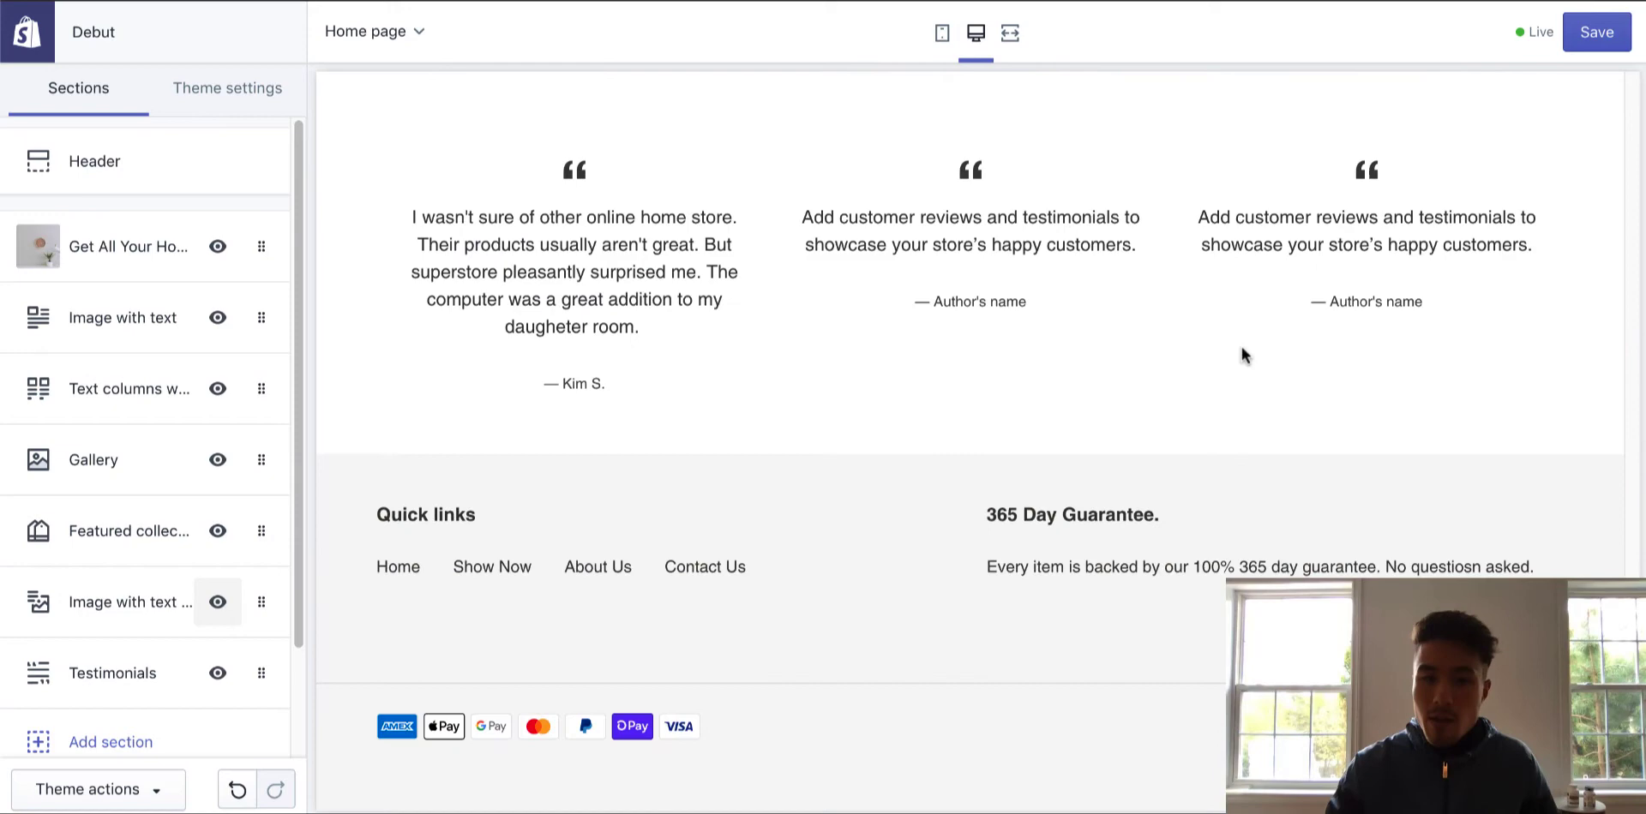
scroll(1242, 356, "up", 8)
scroll(1089, 440, "up", 8)
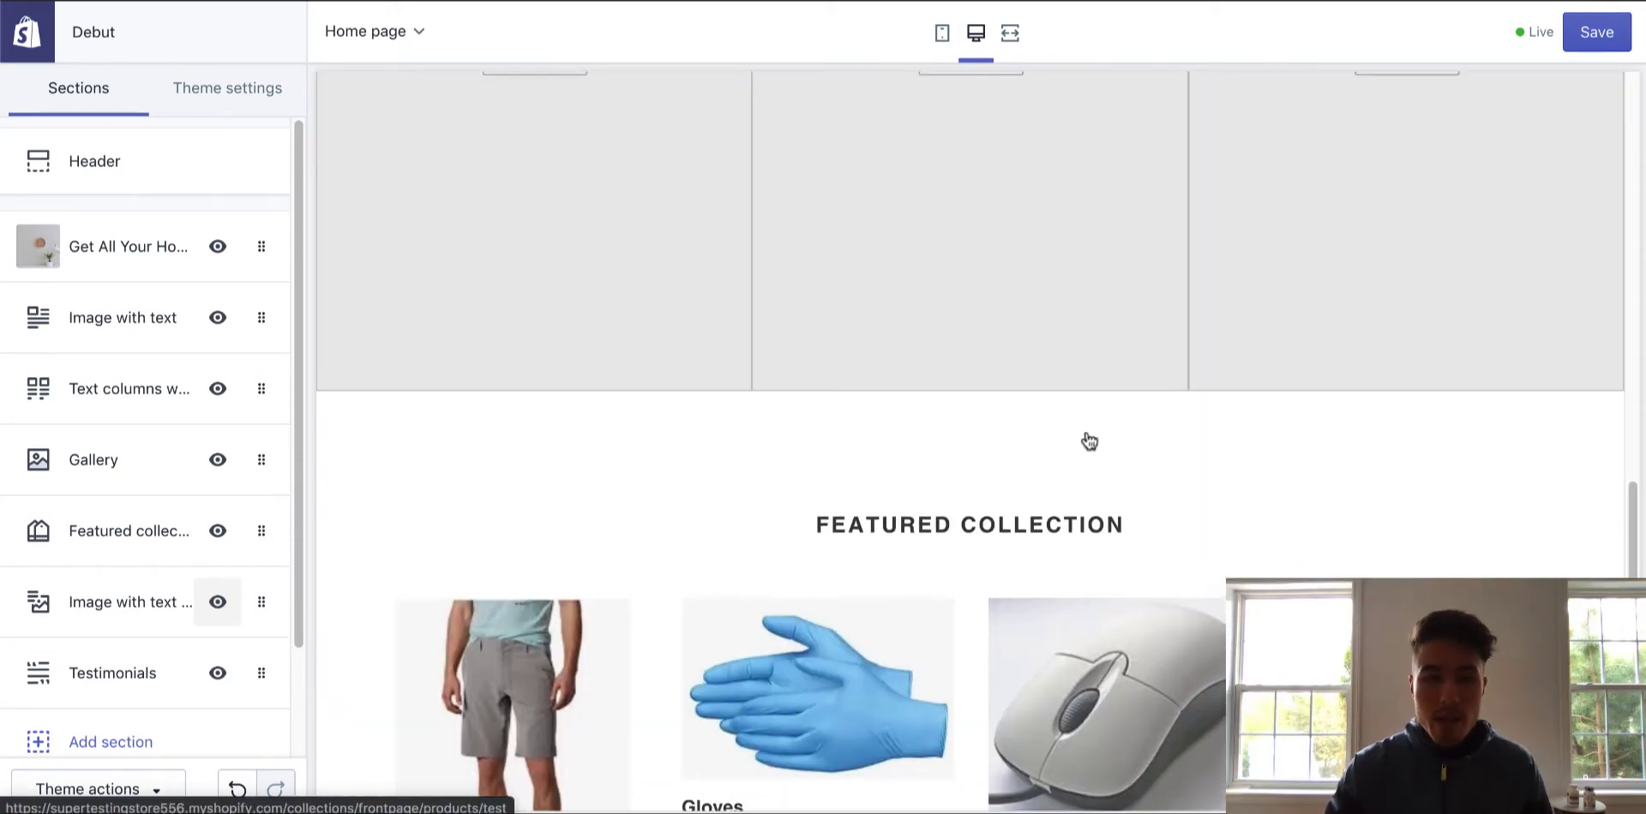
scroll(845, 668, "up", 10)
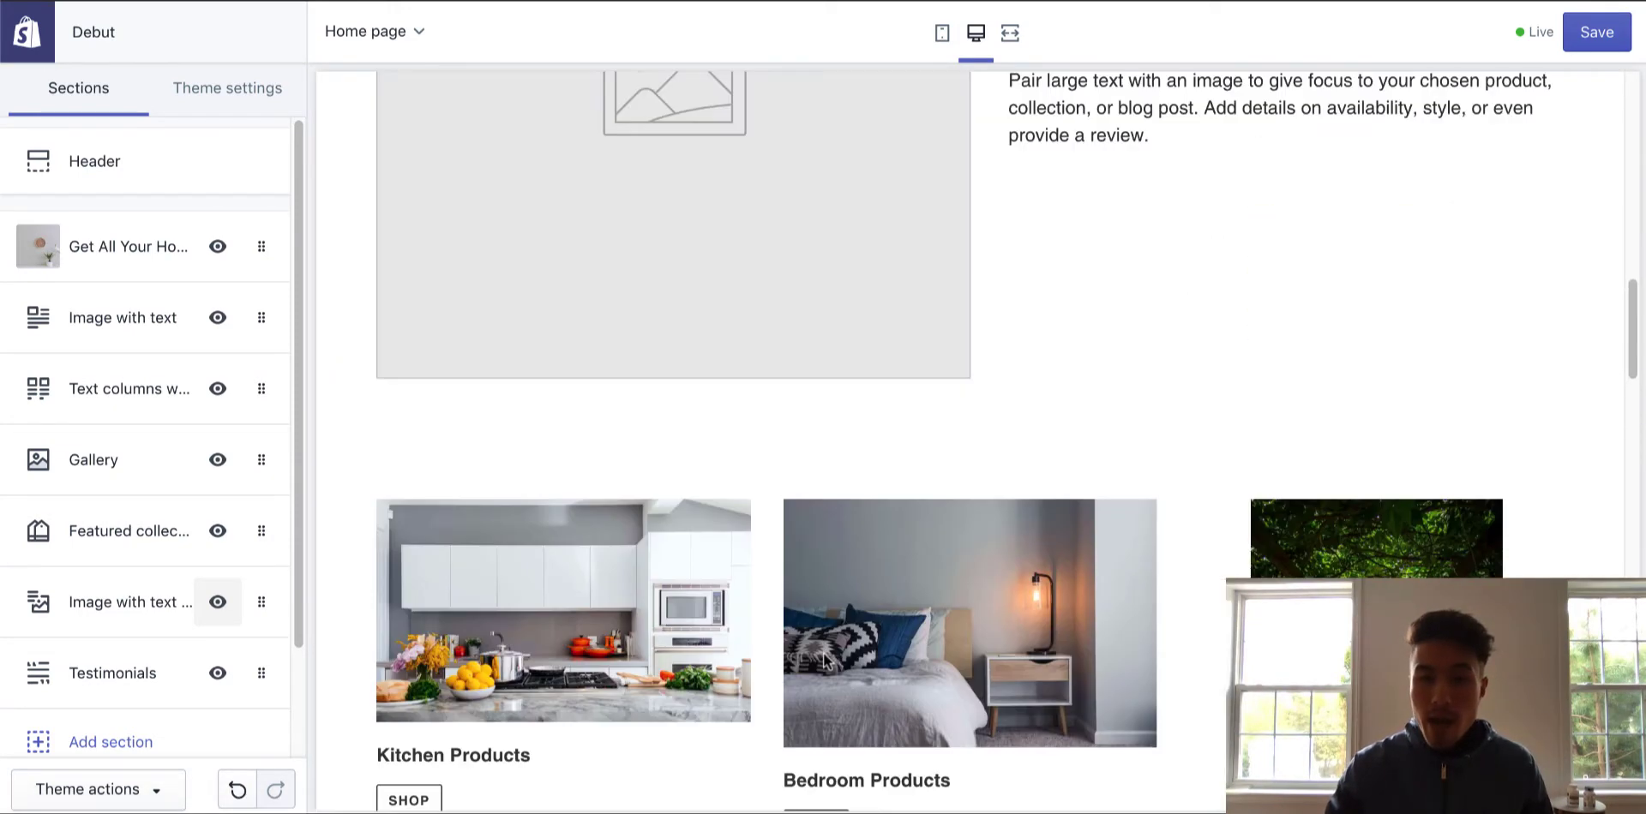
scroll(806, 405, "down", 4)
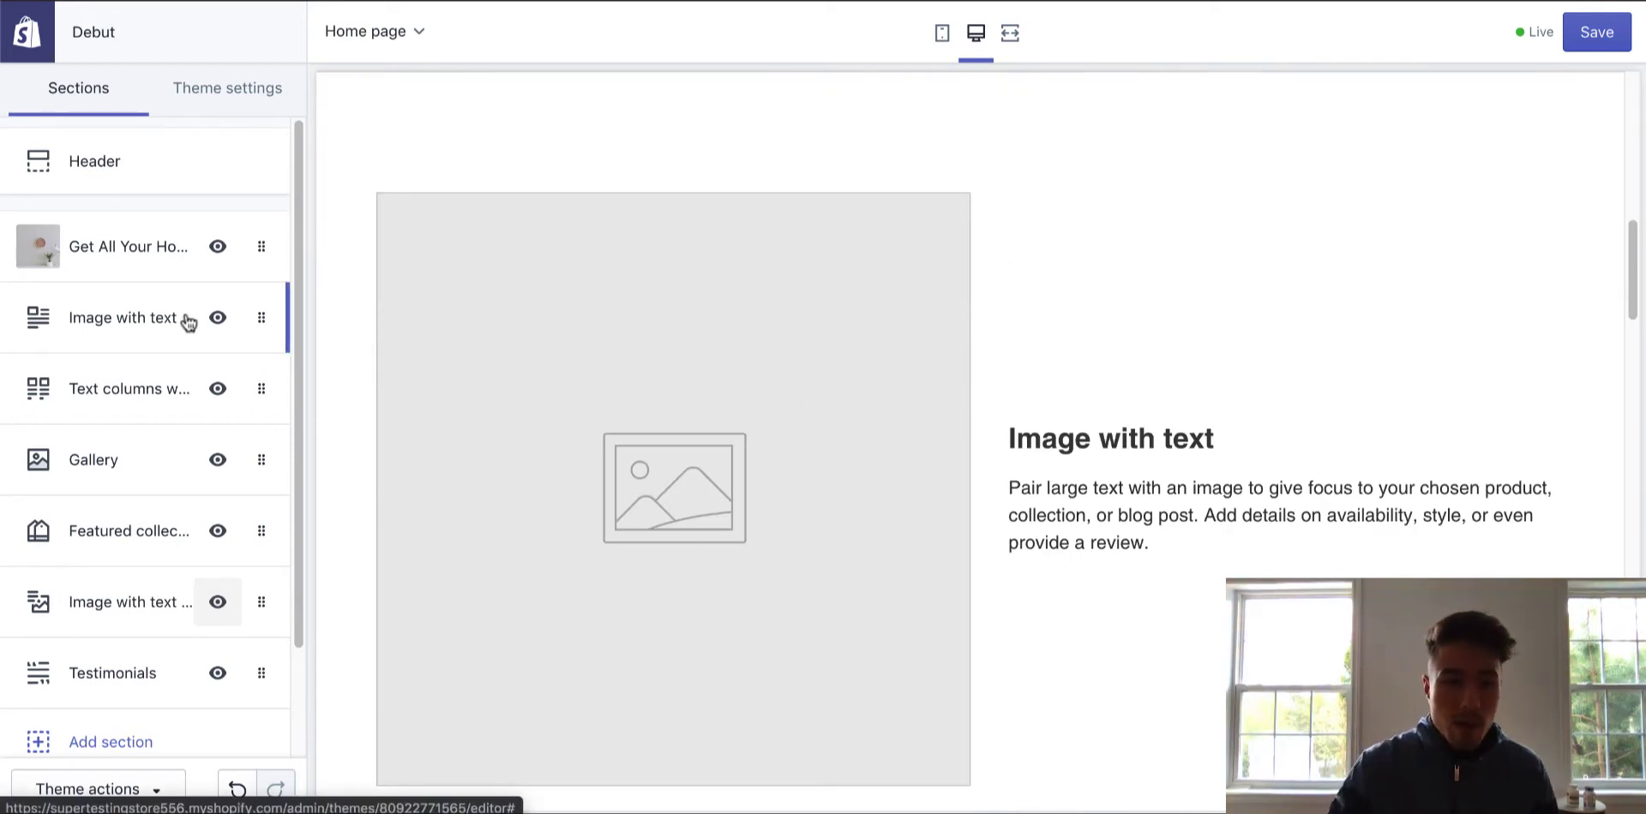
scroll(915, 360, "up", 5)
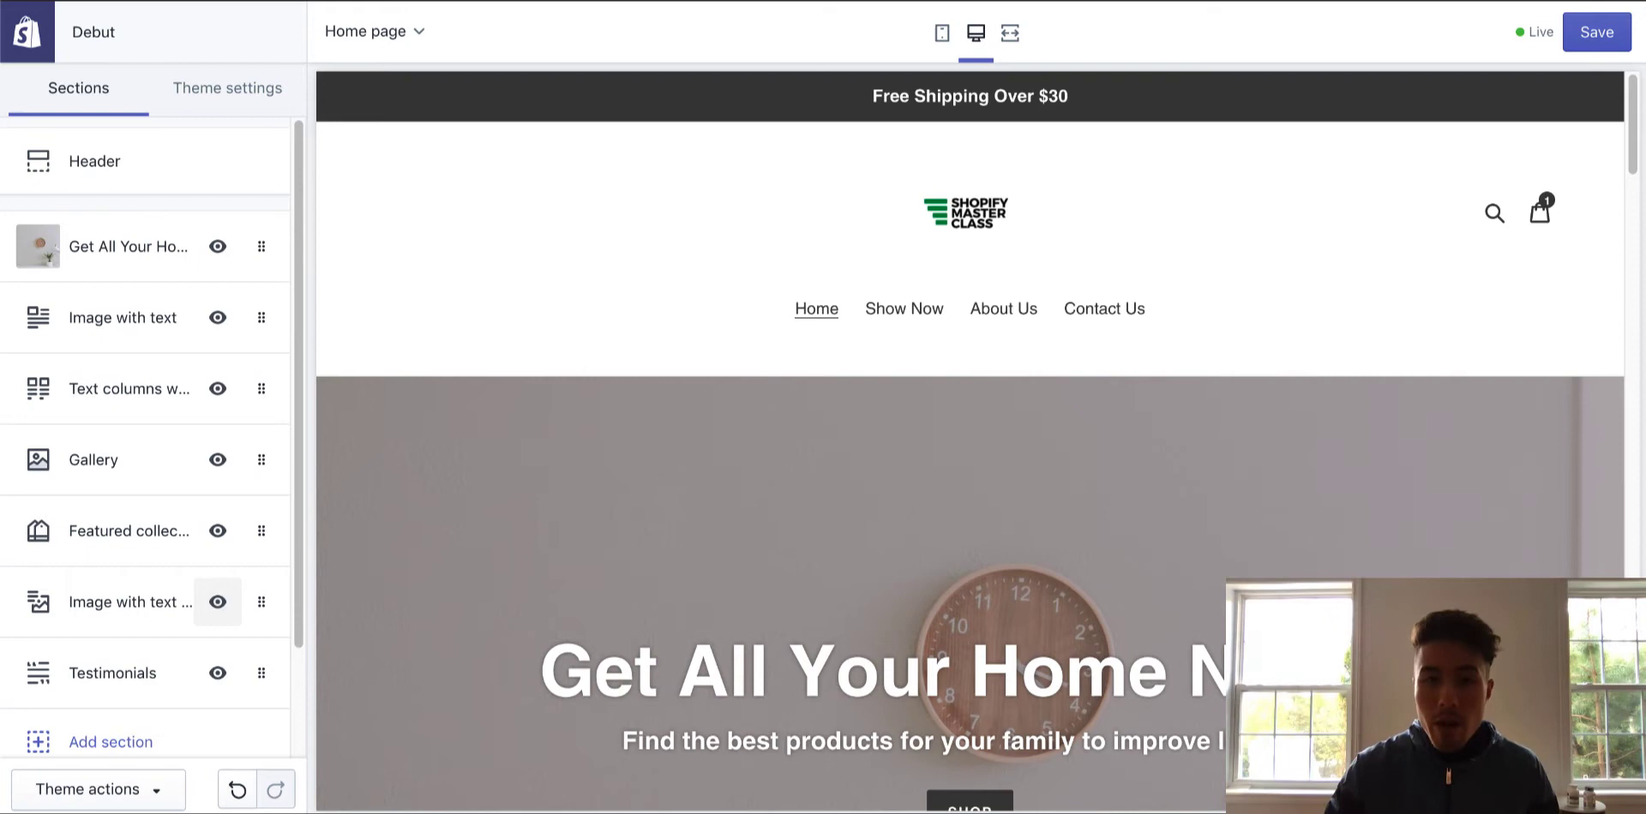
Examine the free shipping announcement bar, the hero banner and the Image with text section in the desktop preview
left_click_drag(861, 96, 1070, 100)
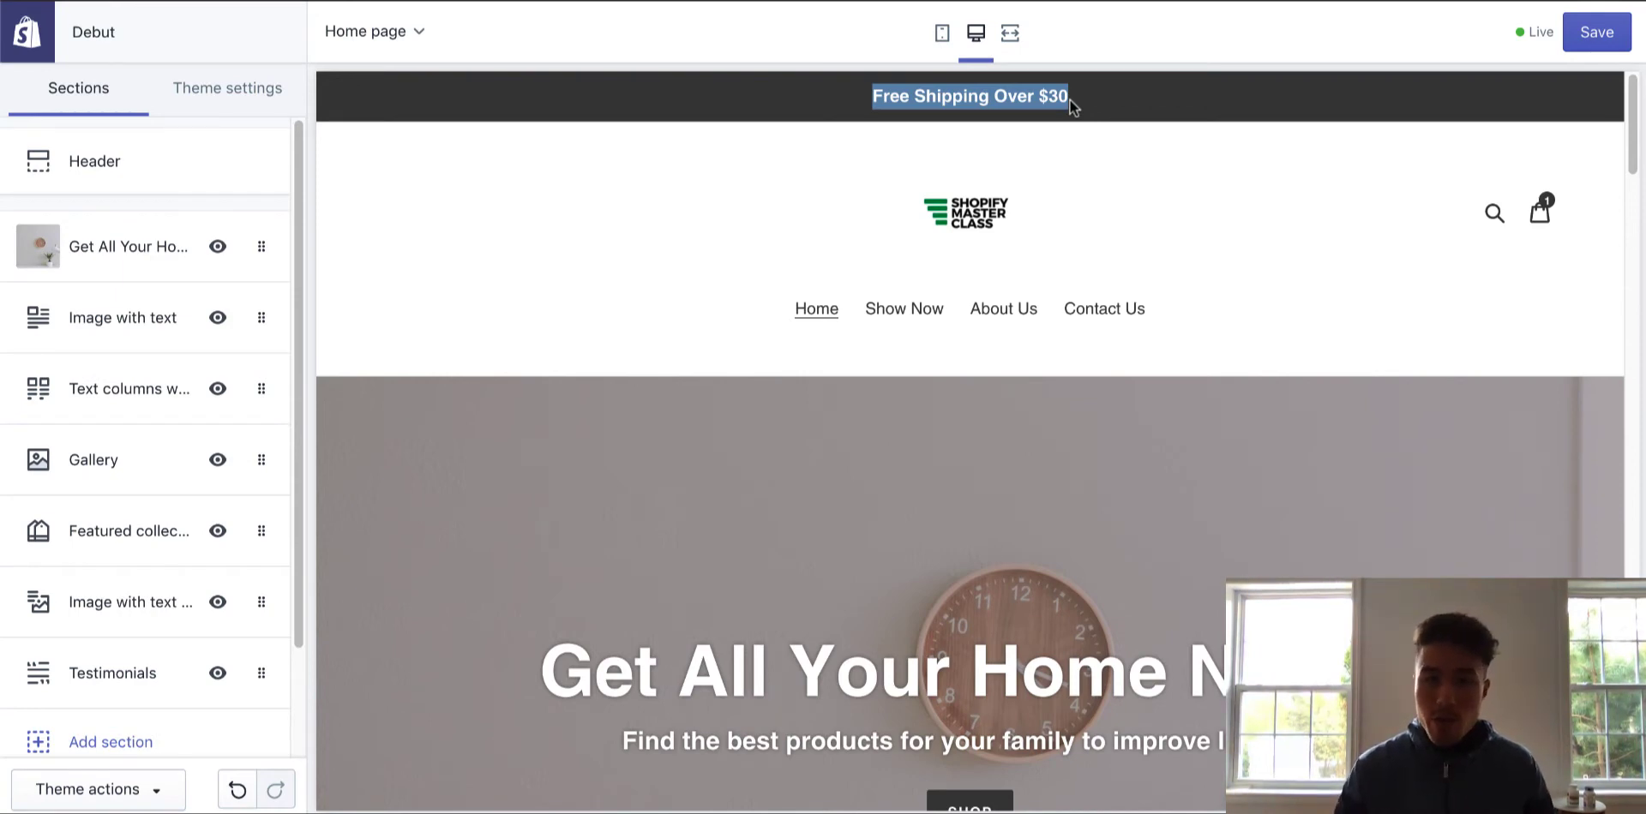
scroll(231, 366, "down", 3)
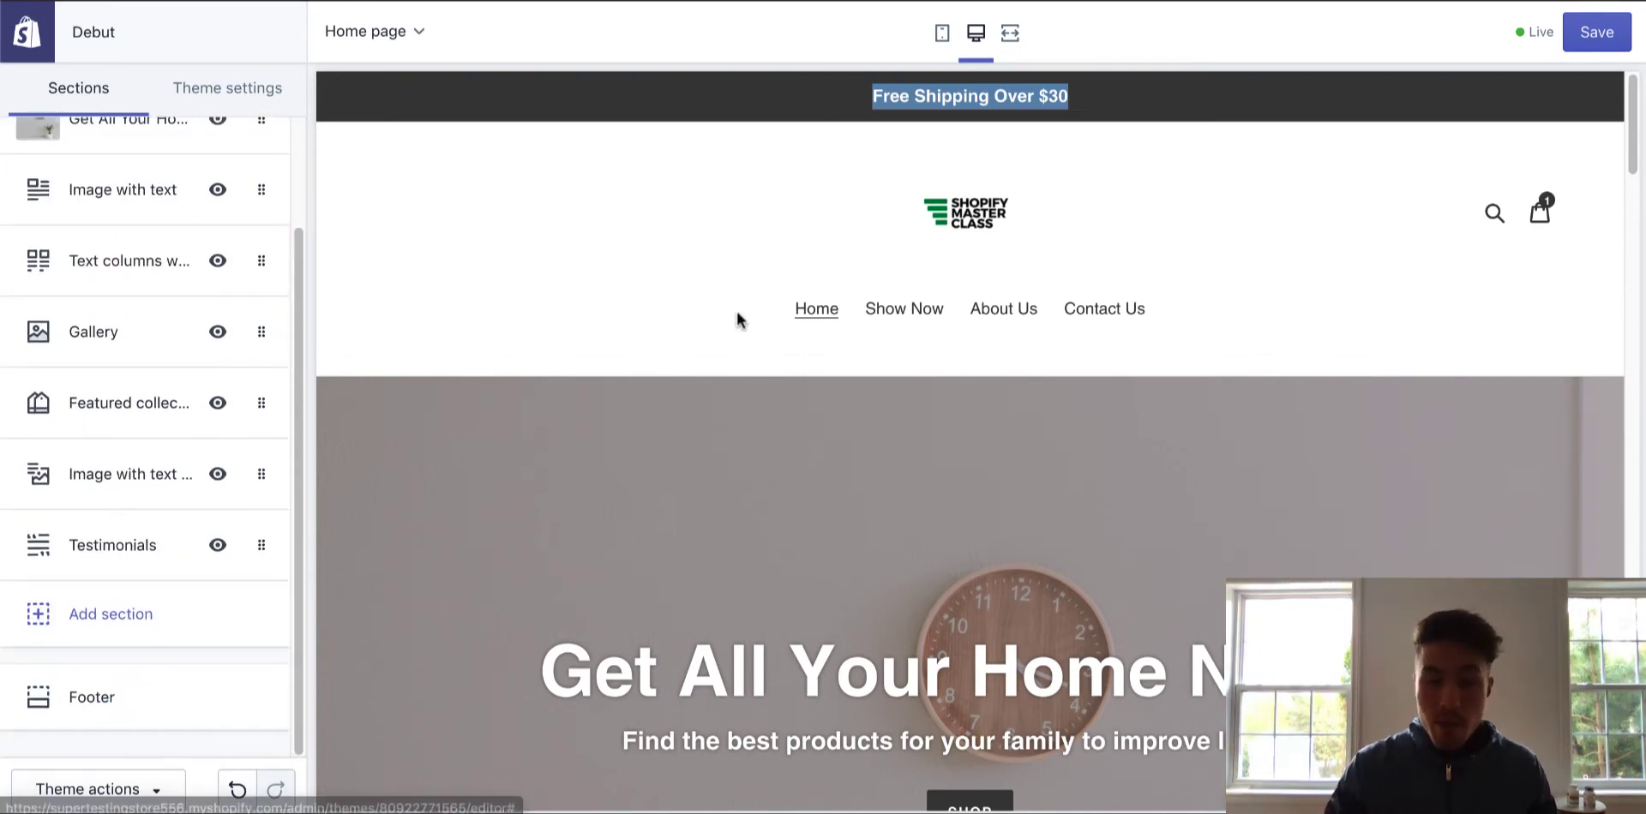
scroll(795, 495, "down", 2)
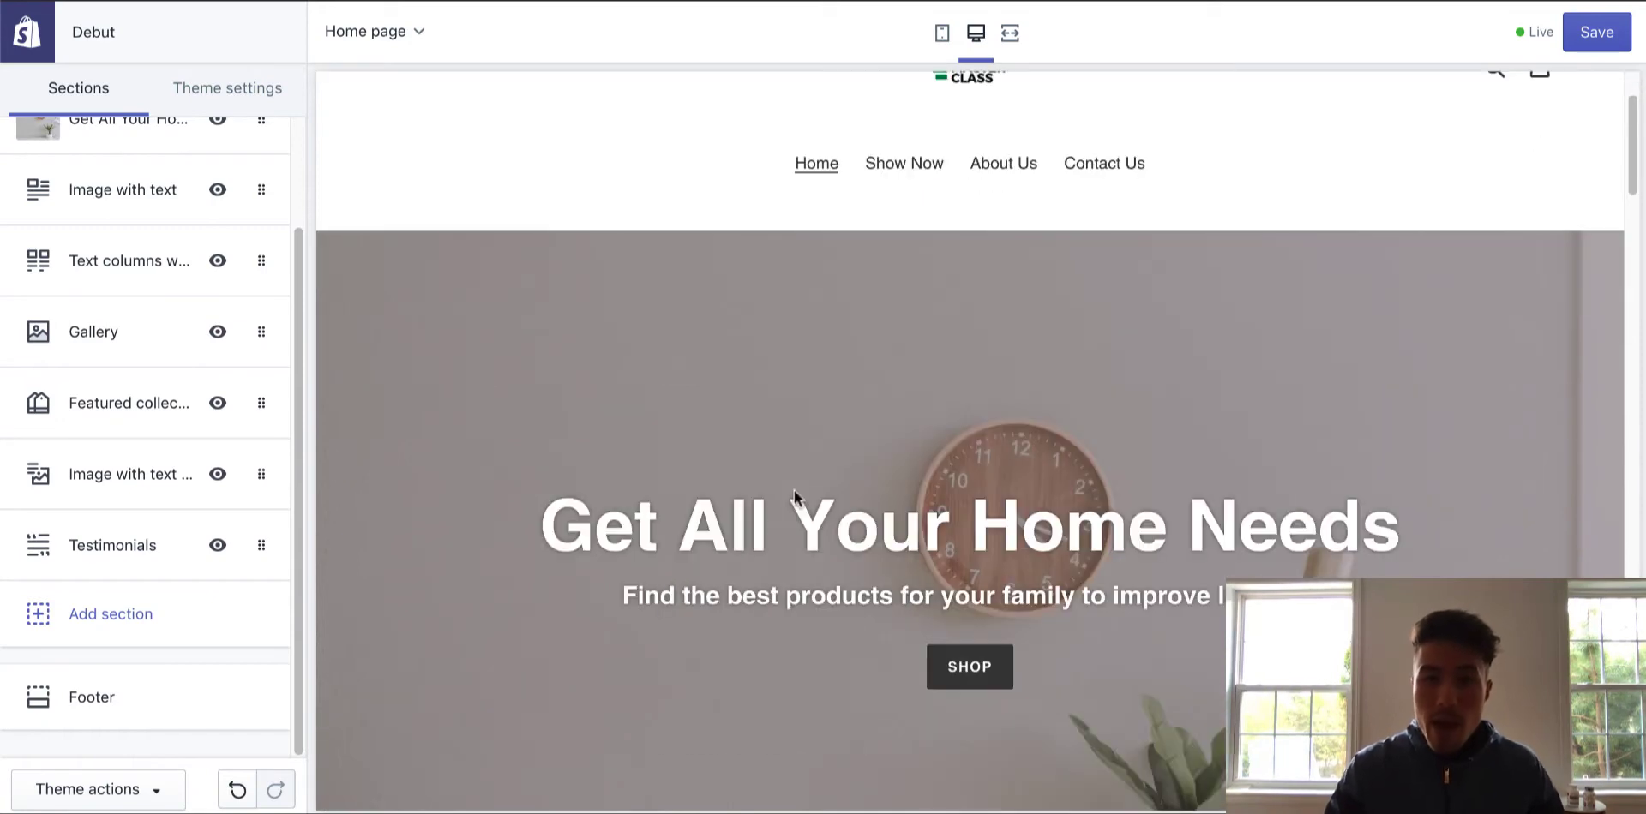
scroll(794, 495, "down", 8)
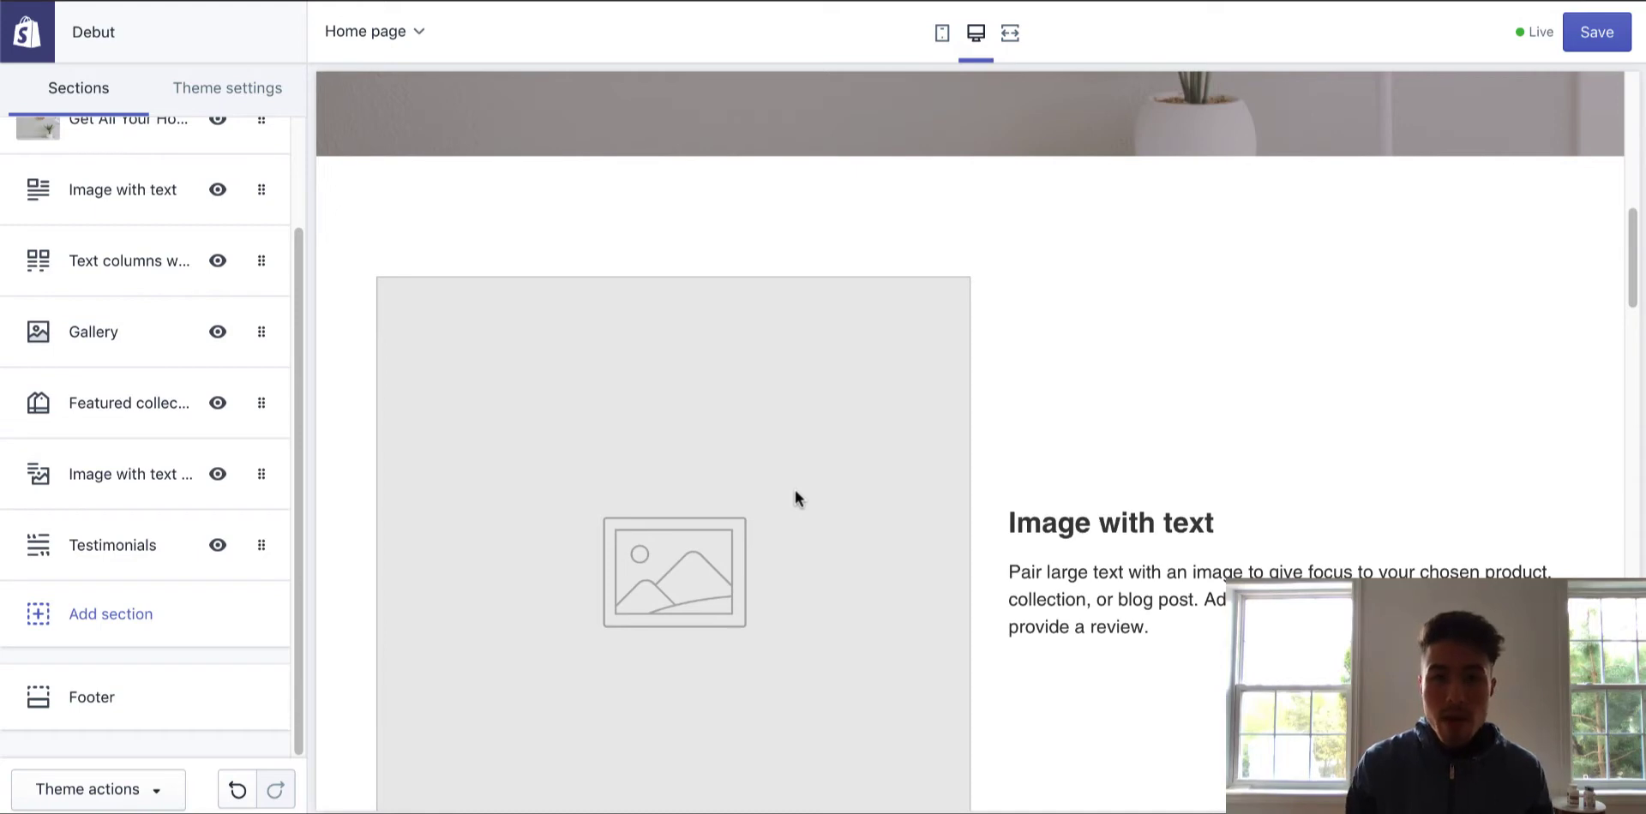
scroll(795, 491, "up", 5)
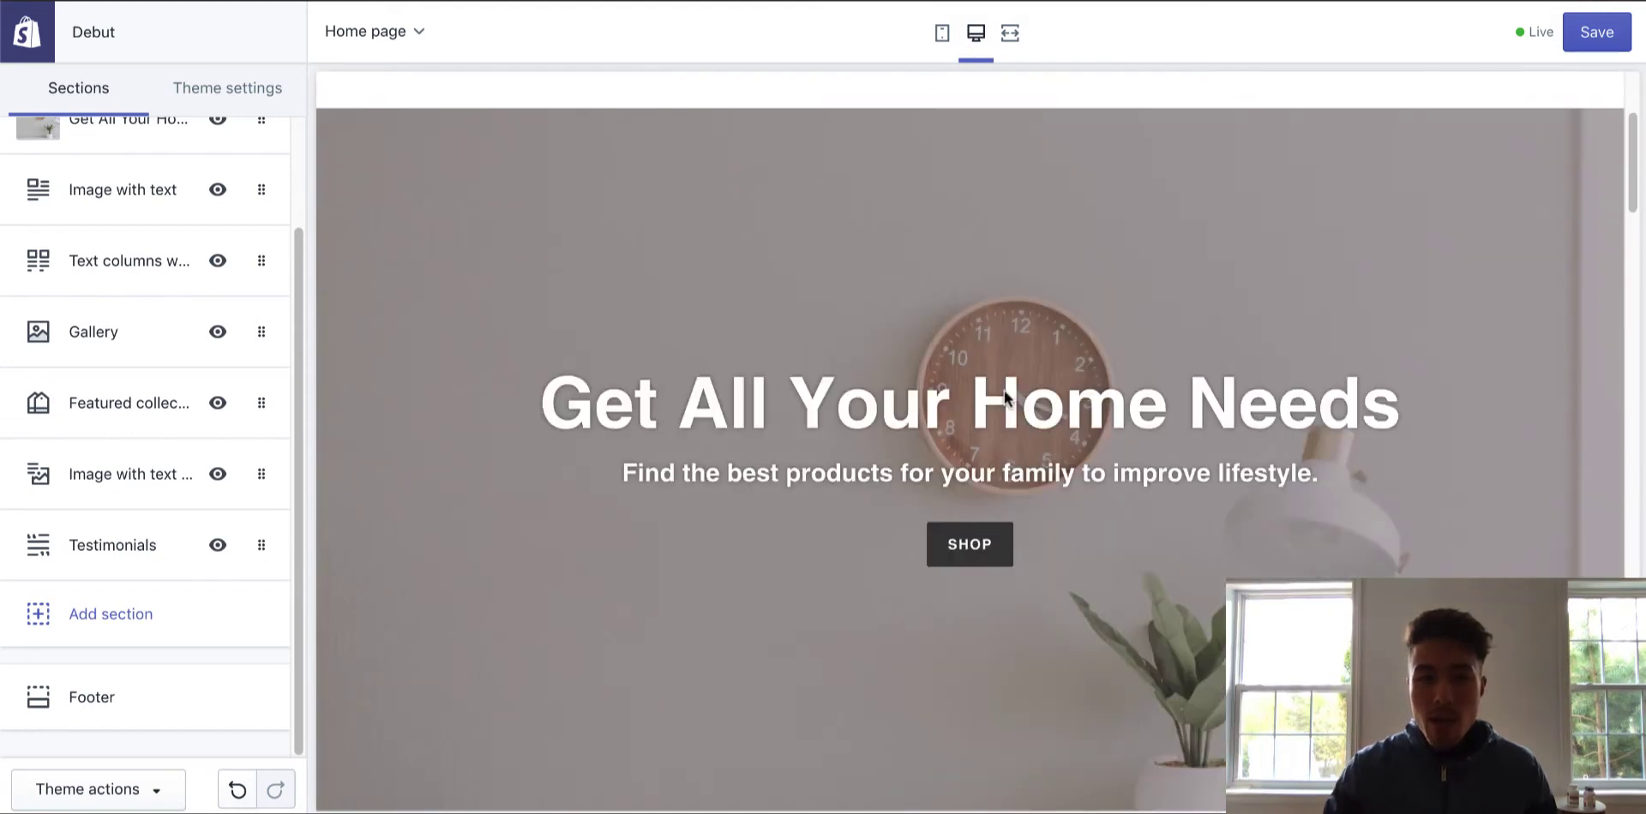
scroll(1005, 396, "down", 5)
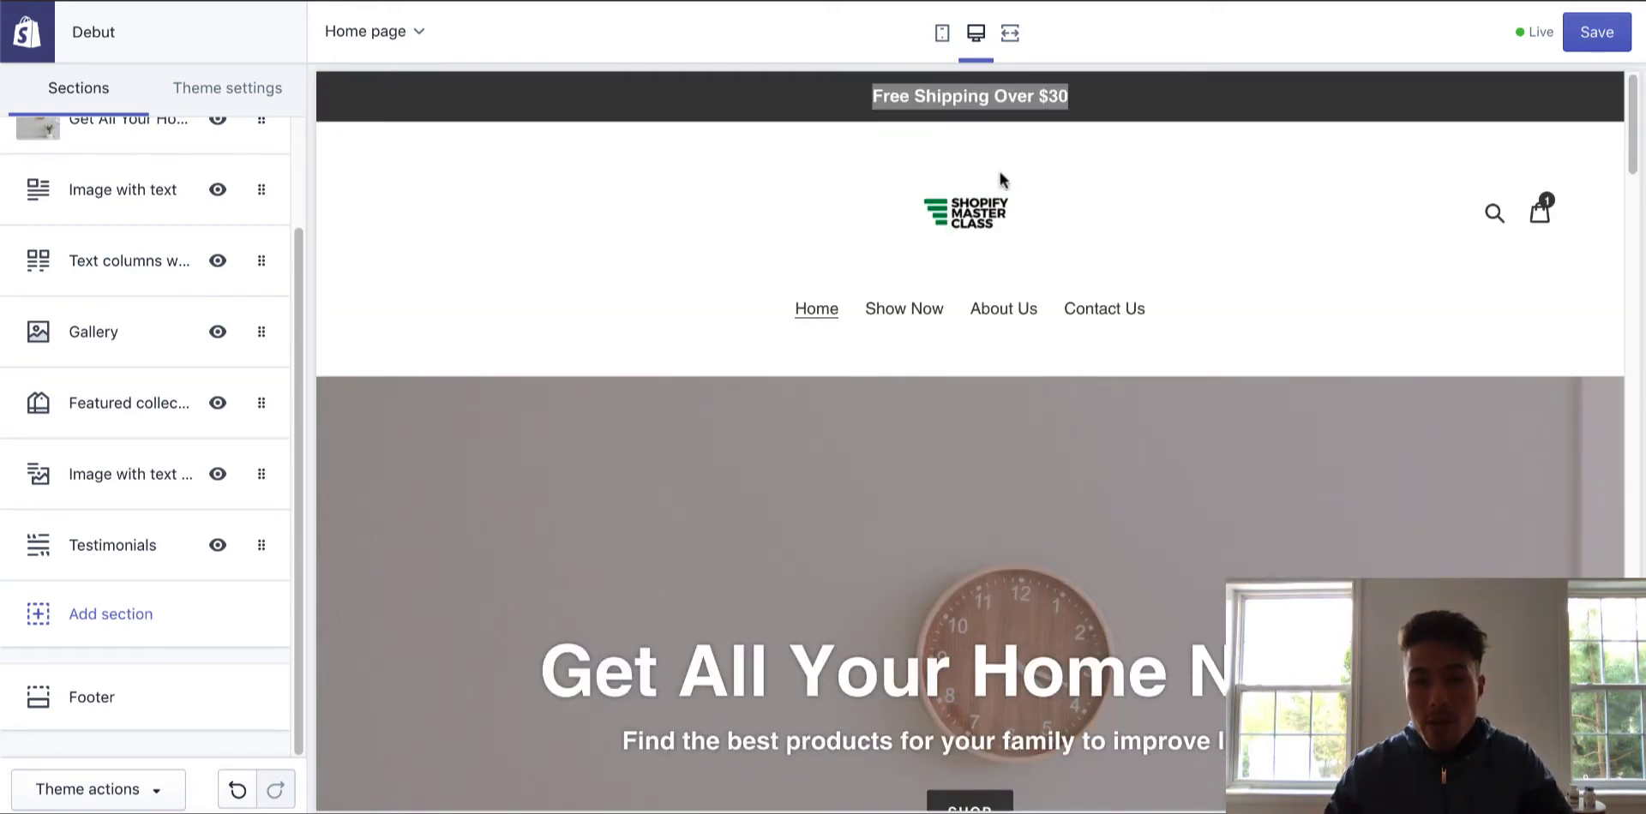
Switch the home page to the mobile preview and review its sections down to the featured products
left_click(943, 32)
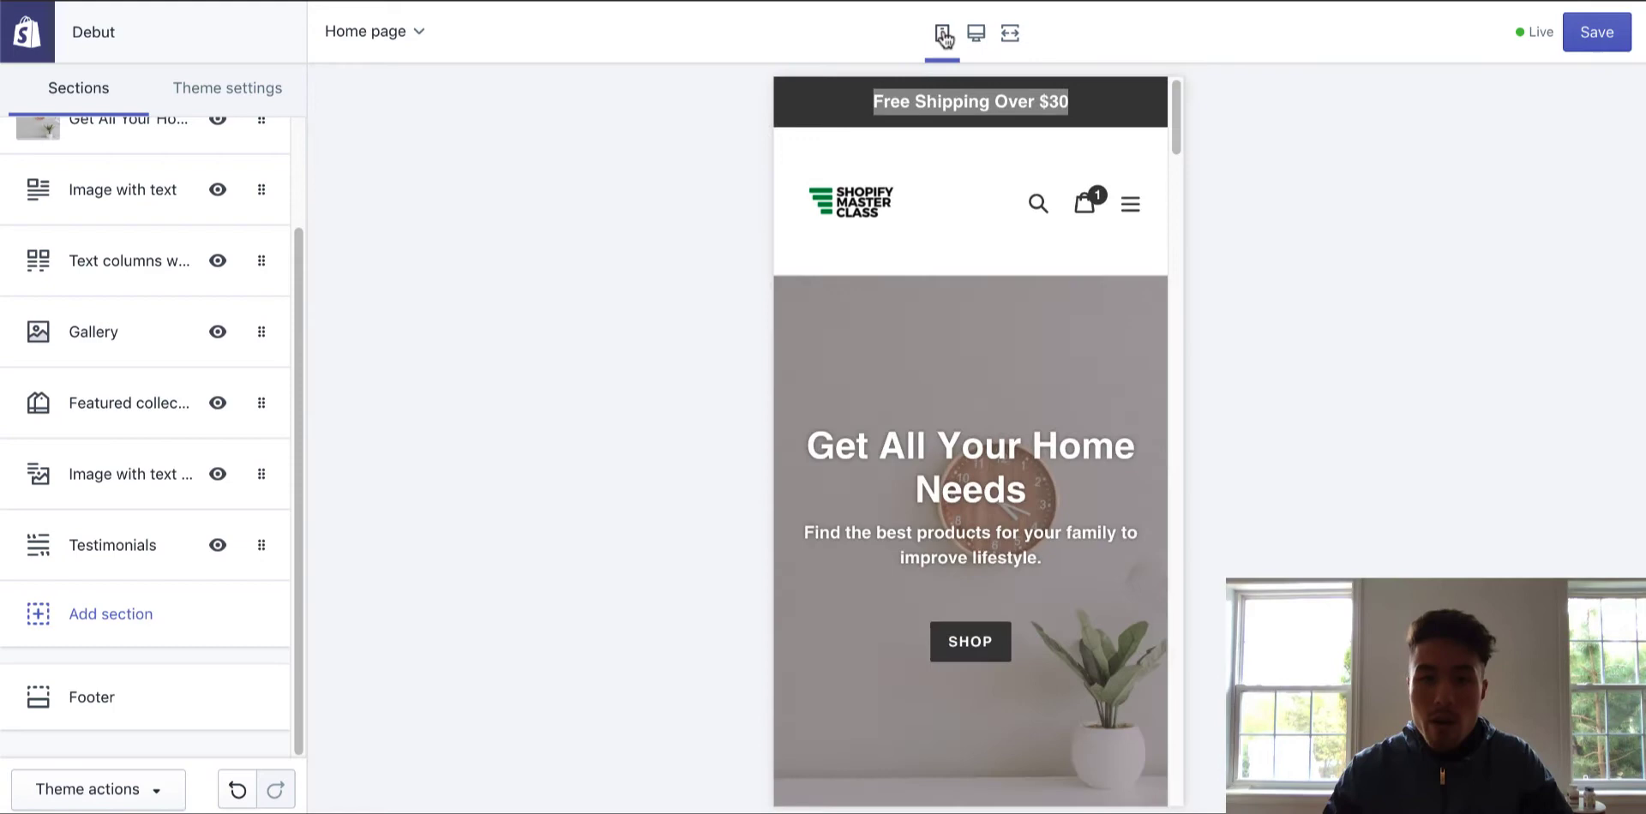
scroll(989, 296, "down", 15)
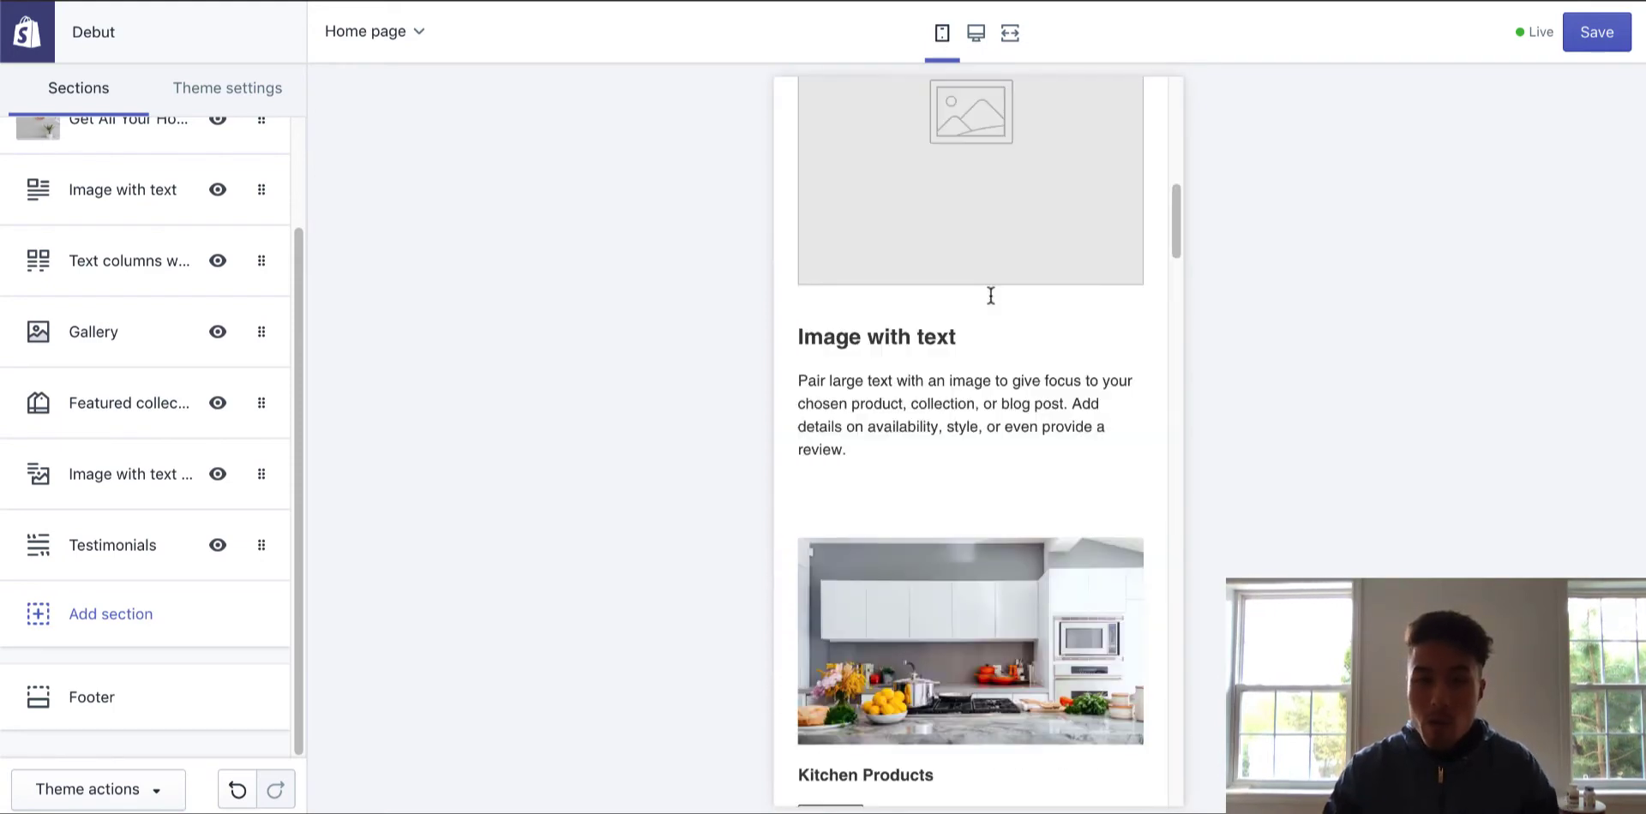
scroll(991, 295, "down", 4)
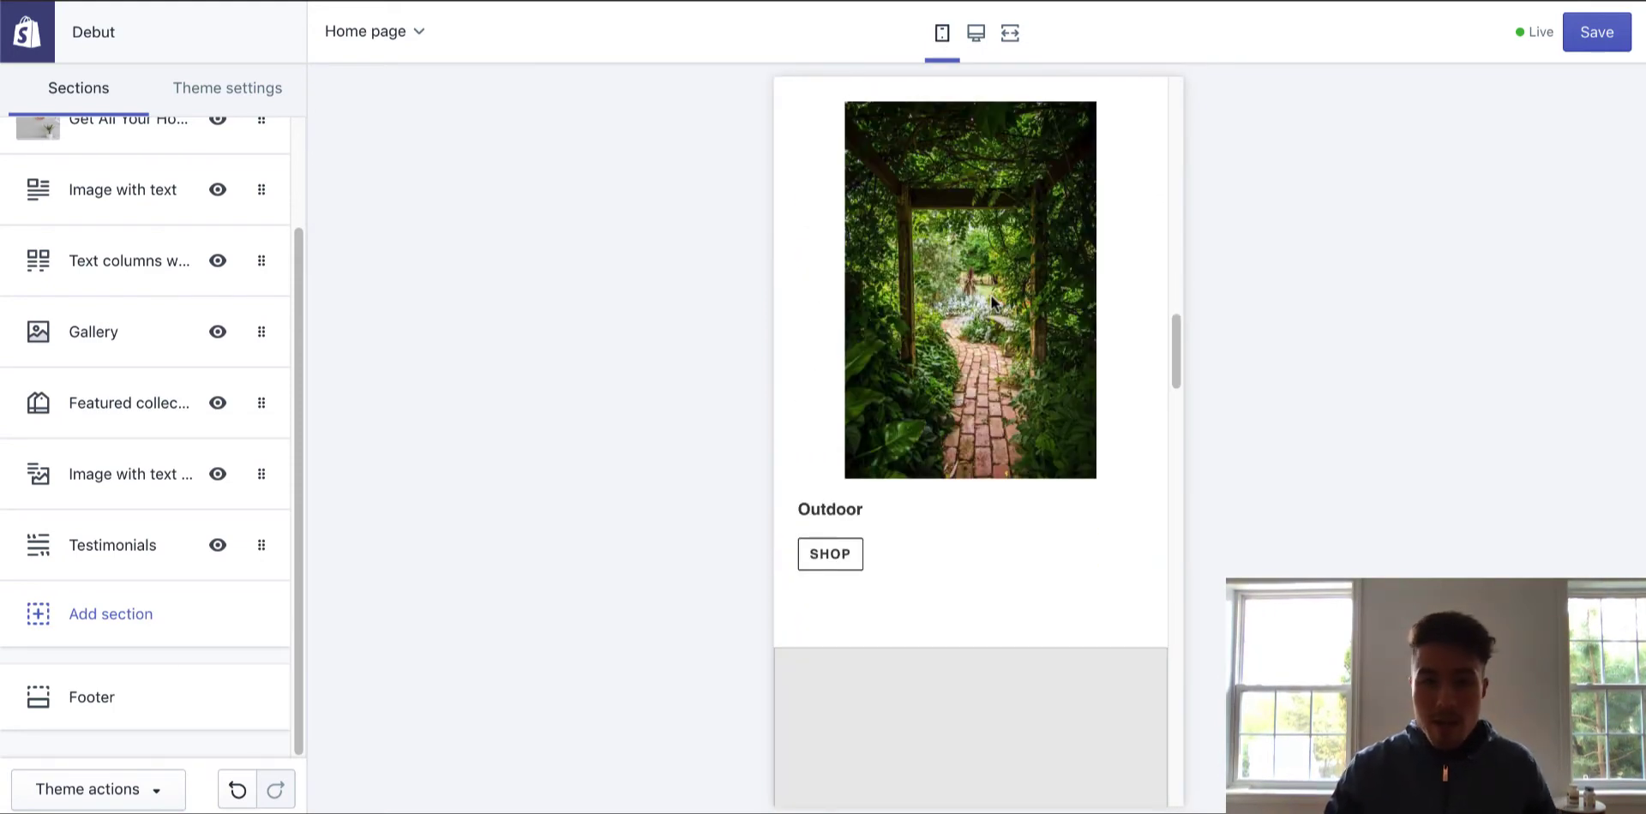
scroll(991, 297, "down", 10)
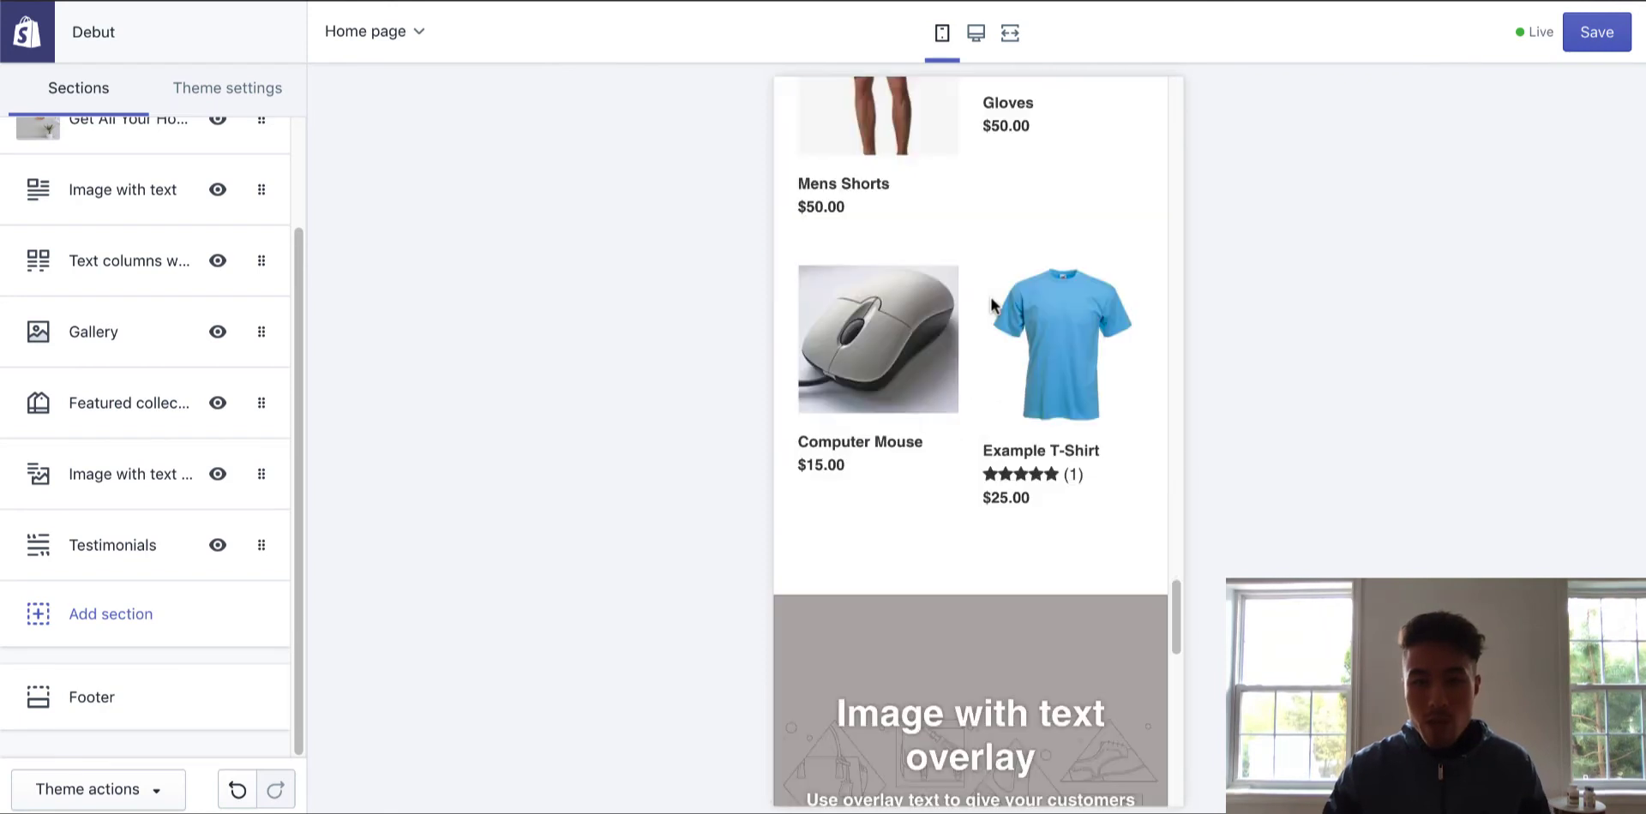
Open the Computer Mouse product page and examine its header, image, size options, cart button and recommended products on mobile
left_click(932, 329)
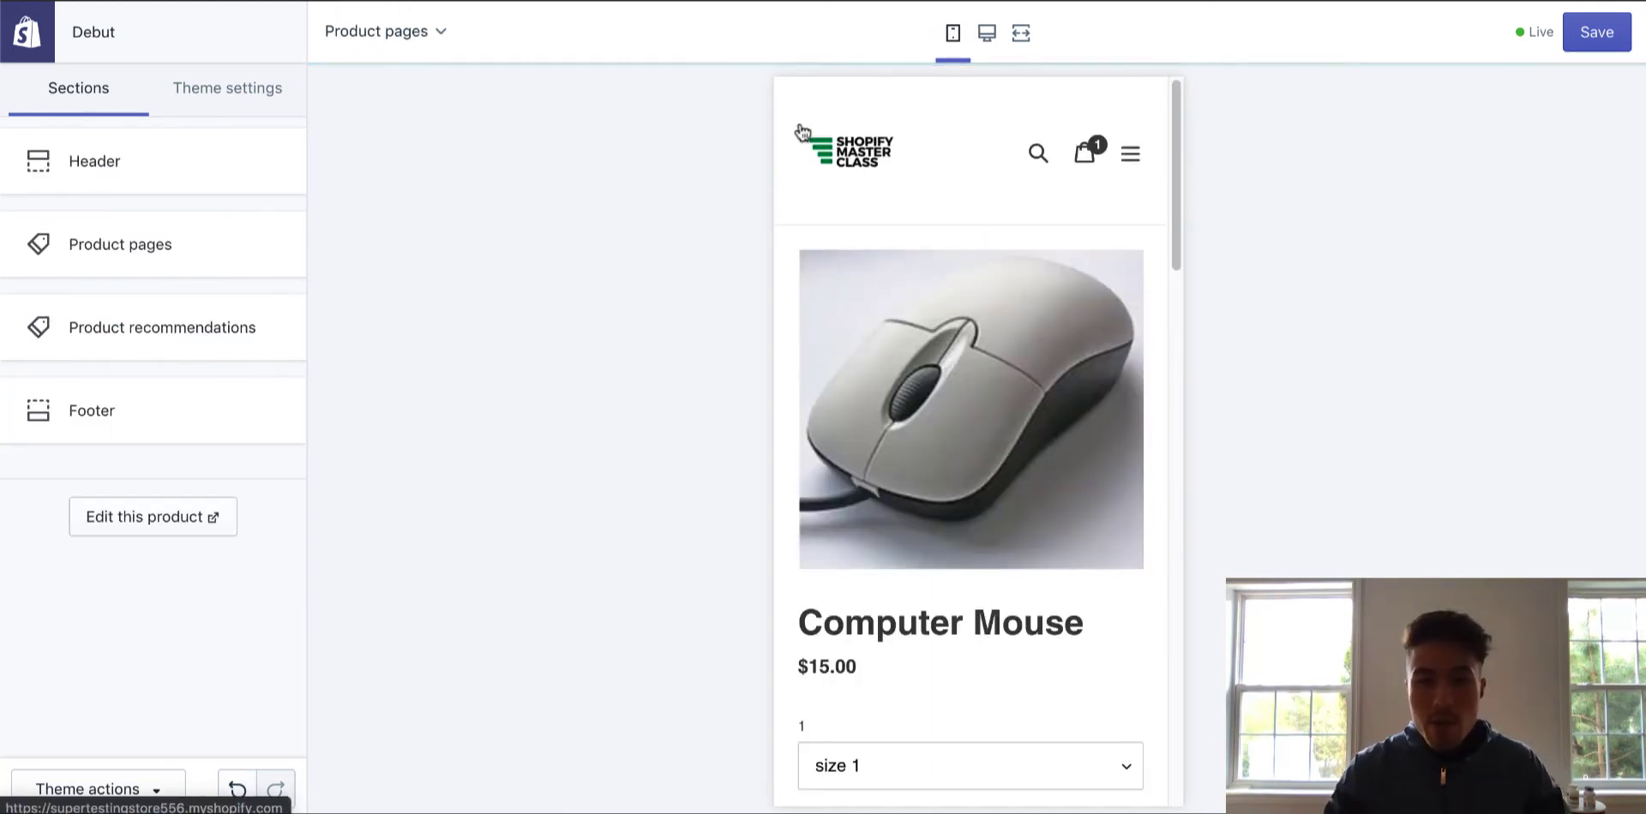
scroll(1016, 193, "down", 3)
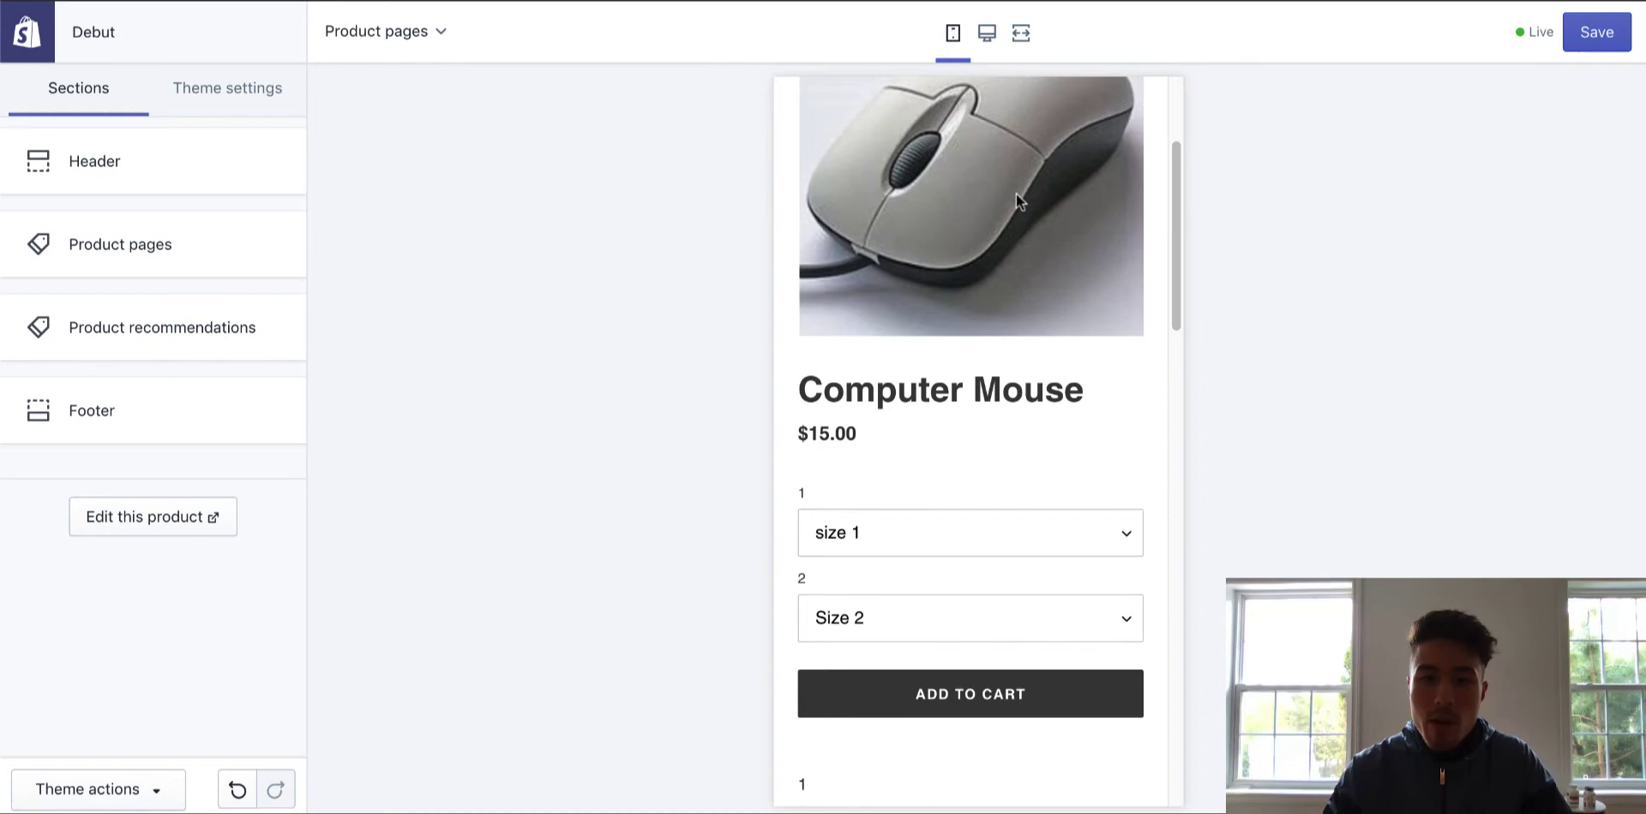
scroll(1016, 194, "up", 3)
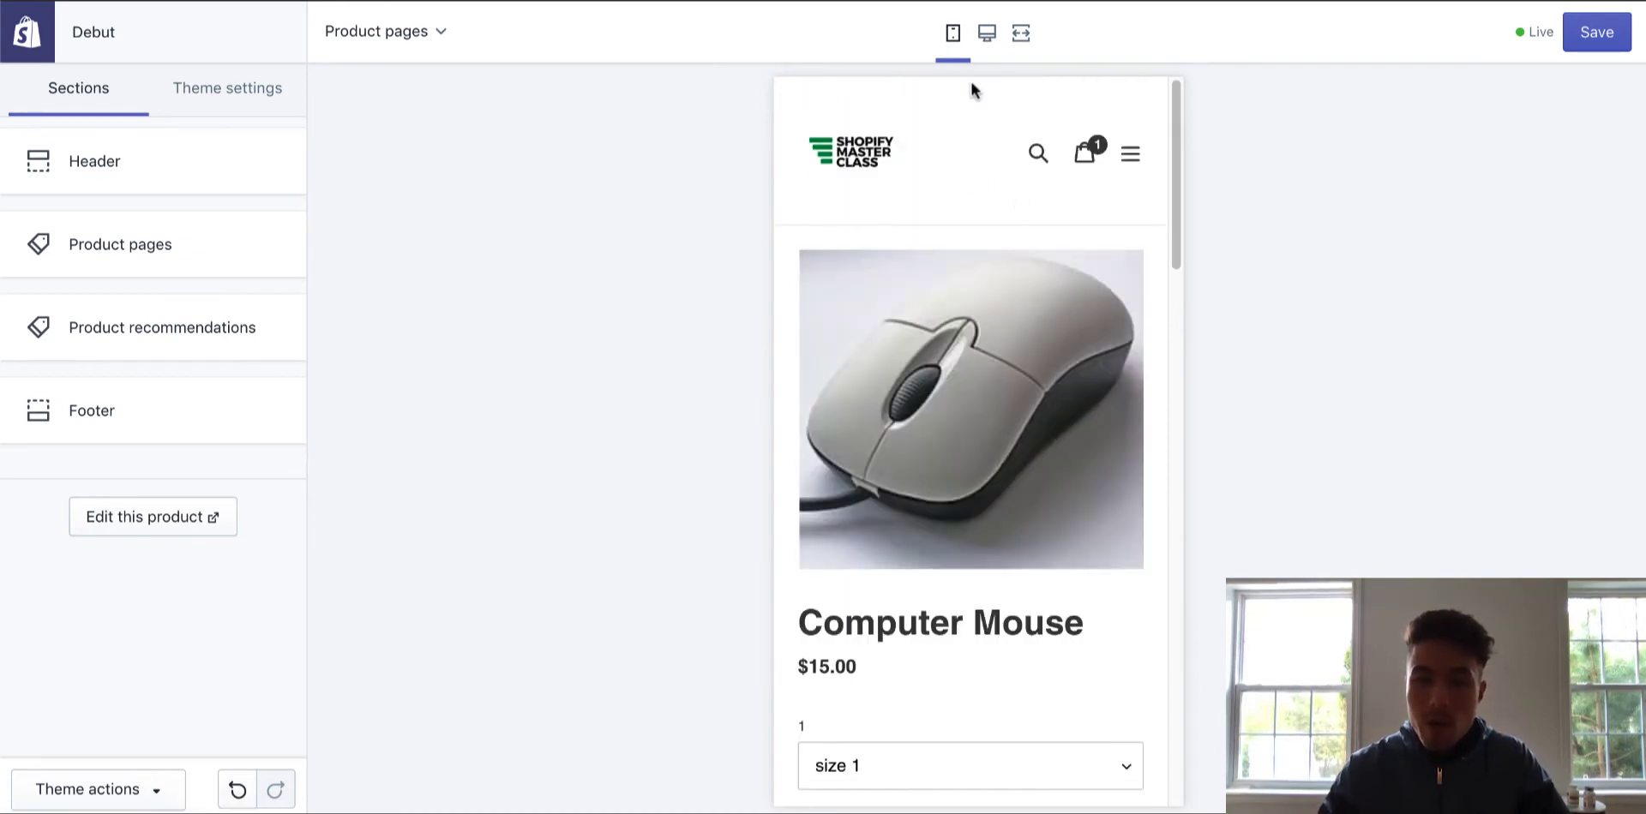
scroll(1002, 220, "down", 1)
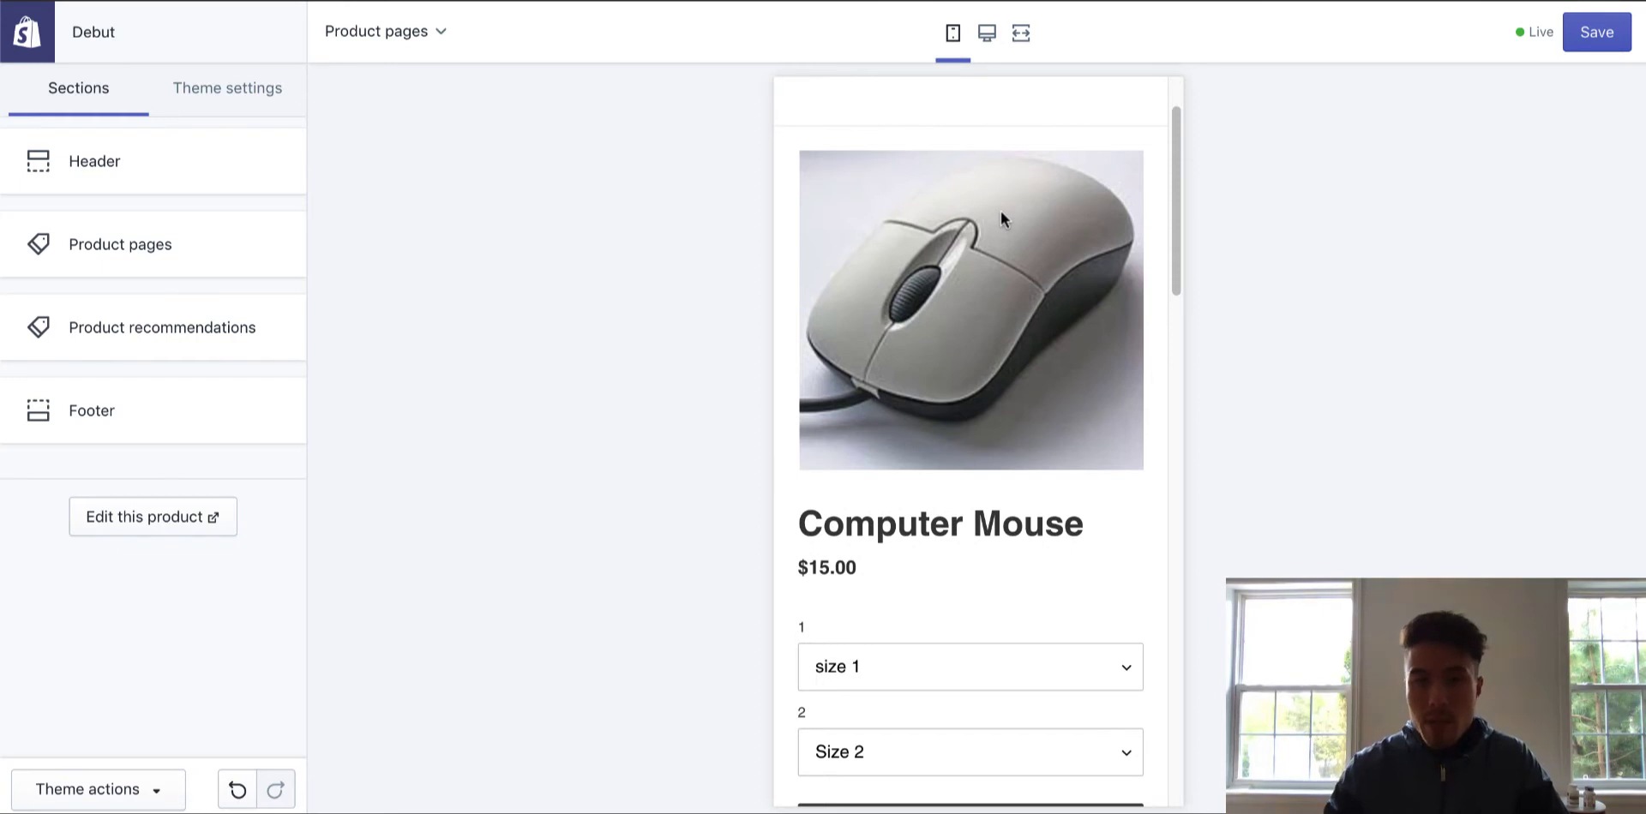
scroll(1001, 212, "up", 1)
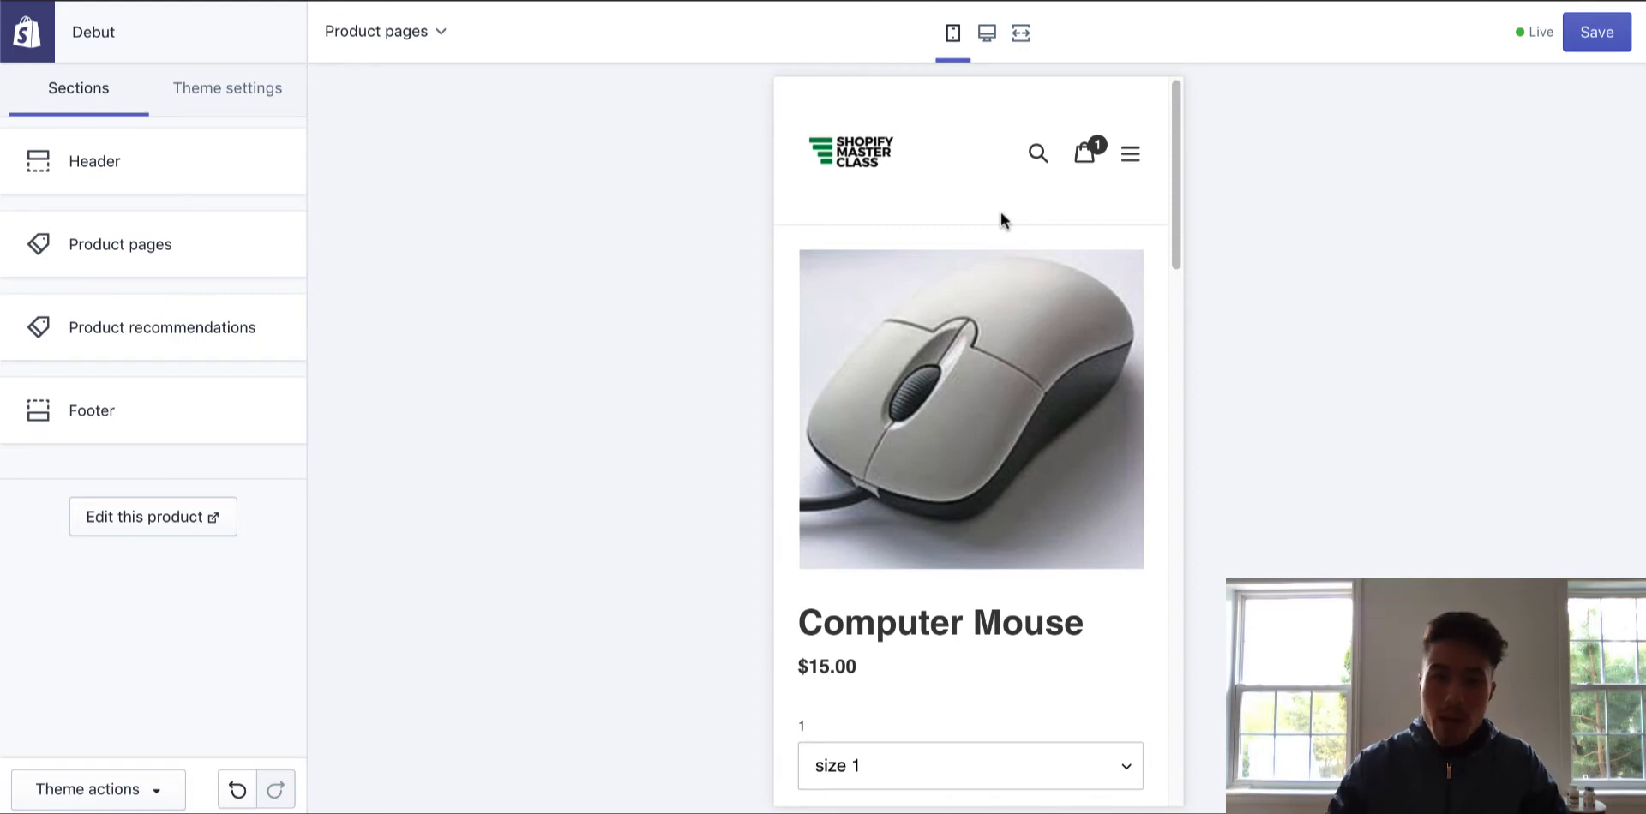
scroll(1000, 215, "down", 1)
scroll(1000, 221, "up", 1)
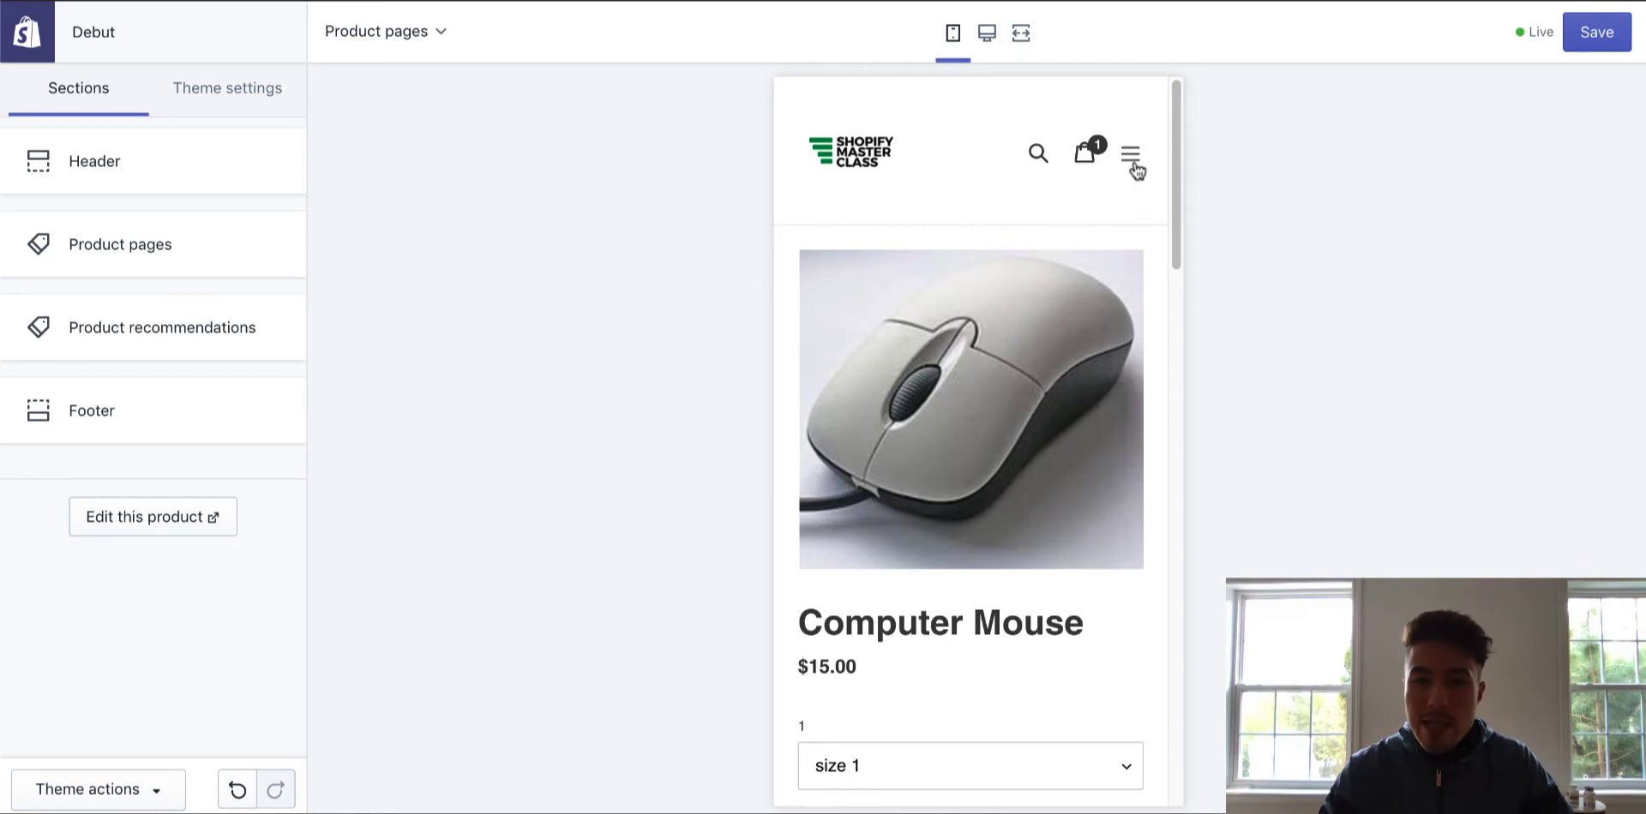
scroll(943, 269, "down", 3)
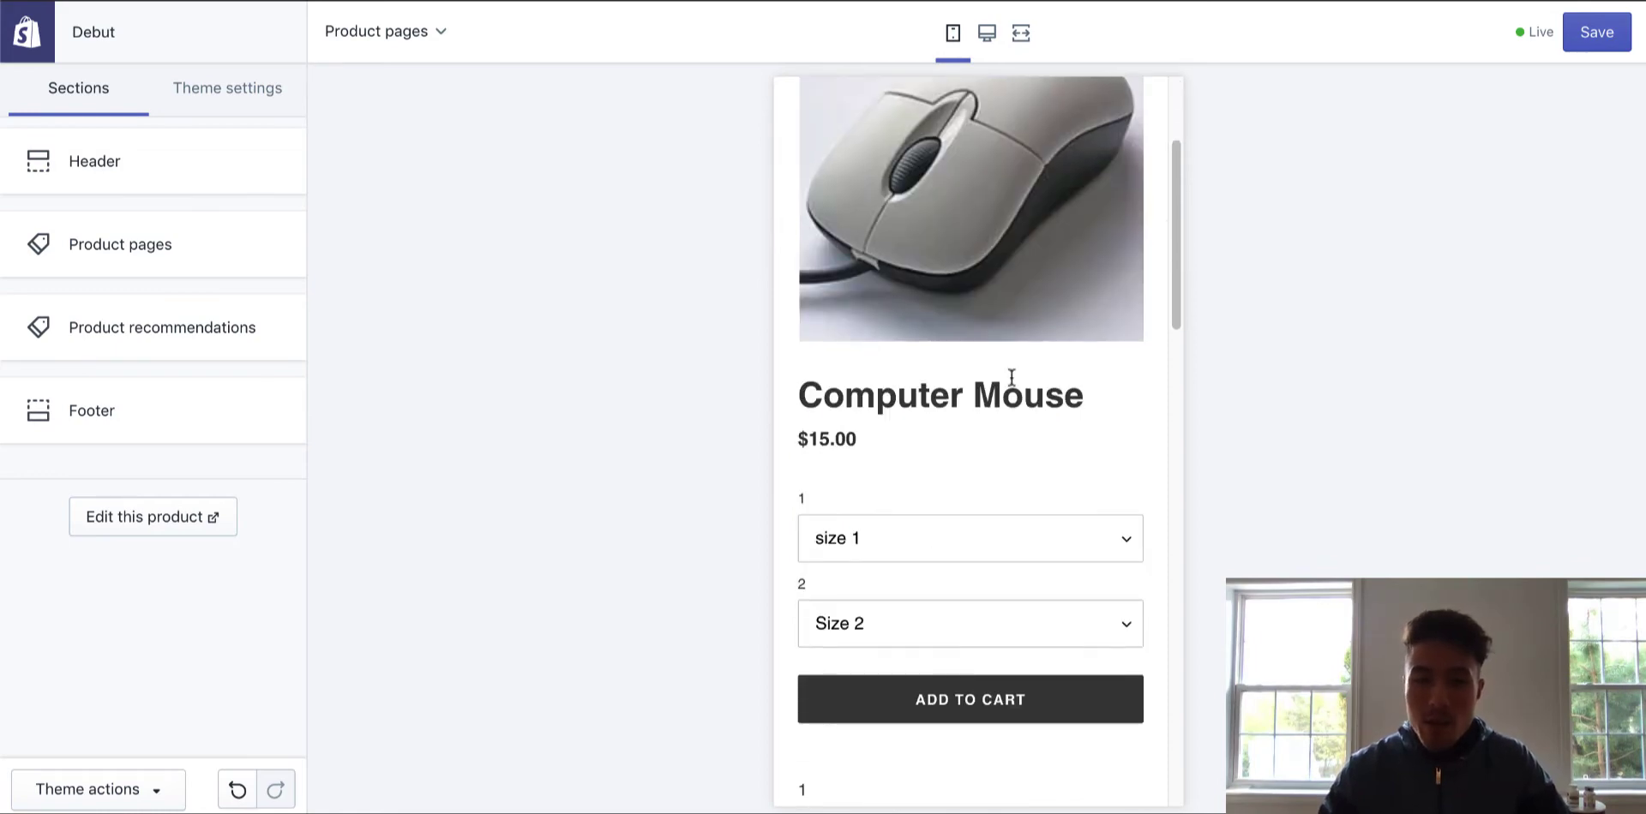
scroll(1010, 373, "down", 3)
scroll(990, 524, "down", 8)
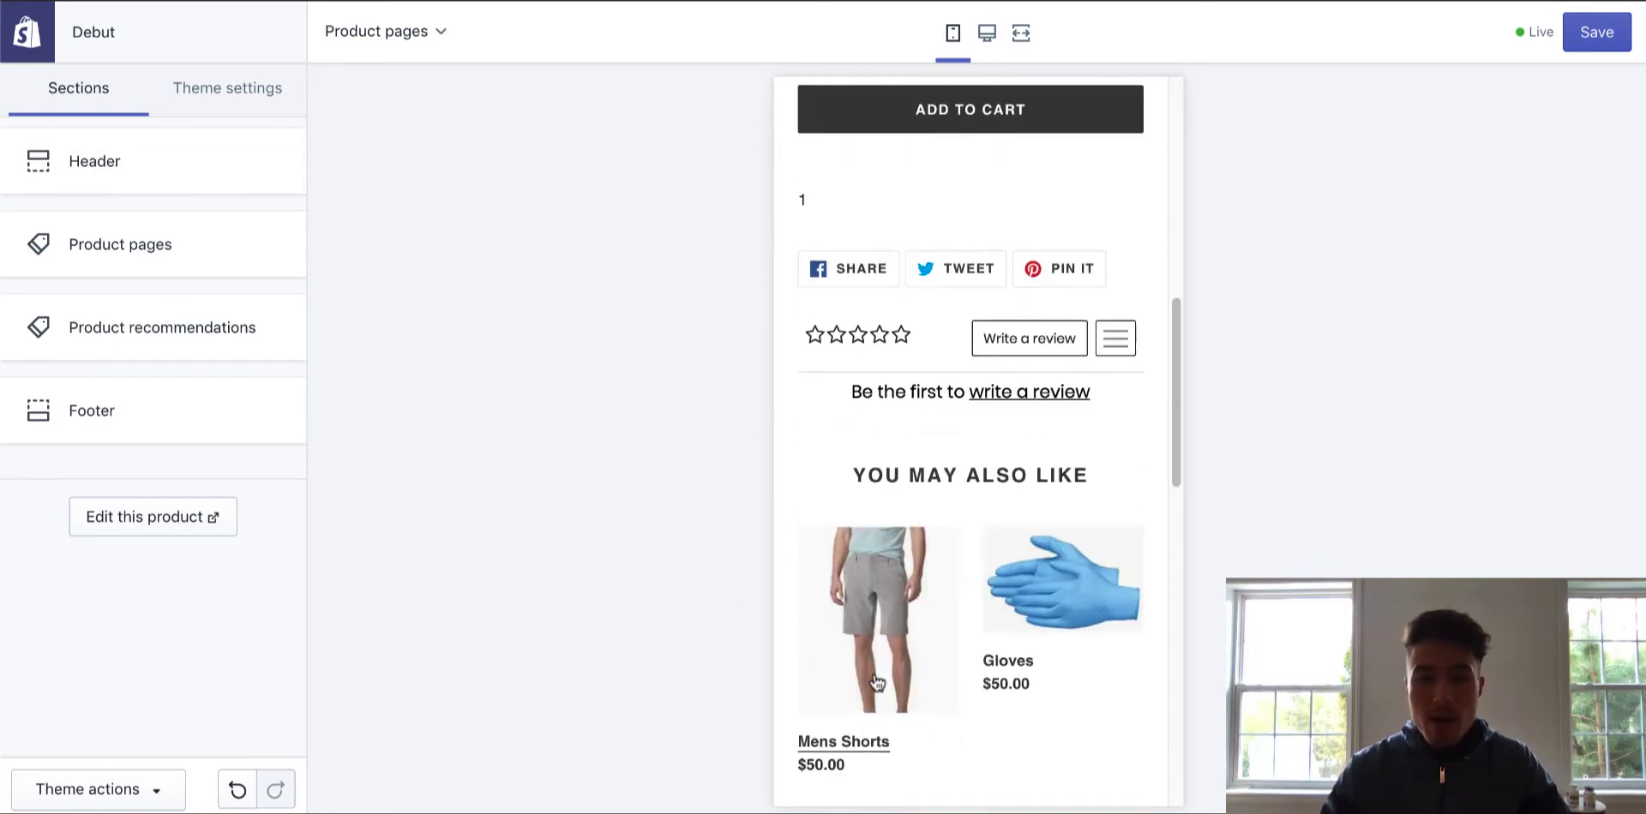
scroll(964, 665, "up", 1)
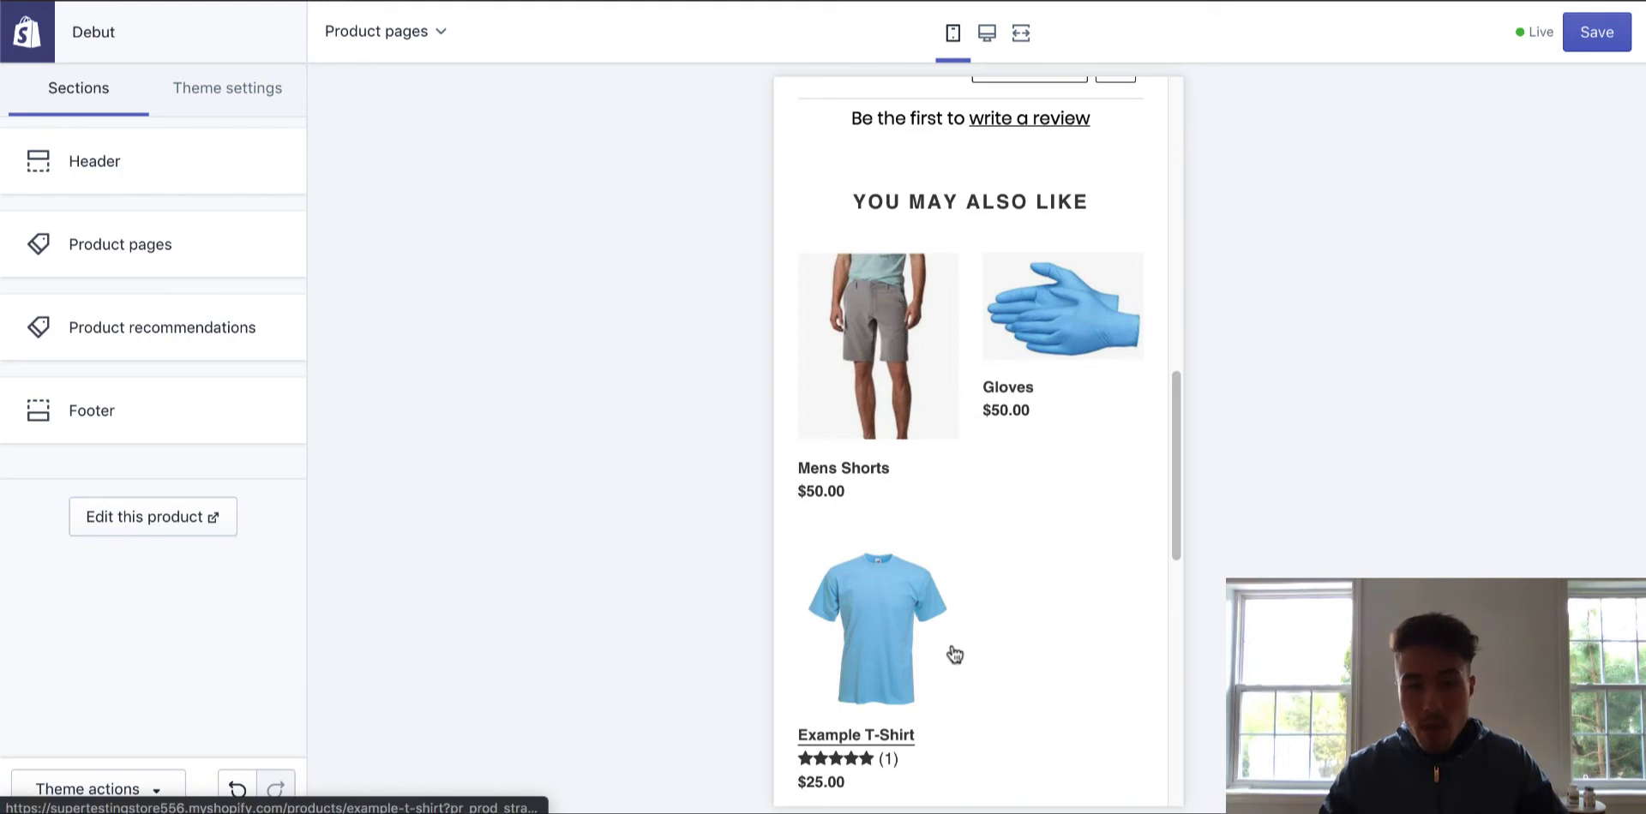
Check the sharing, review and You May Also Like areas of the Computer Mouse page in the mobile preview
left_click(1009, 332)
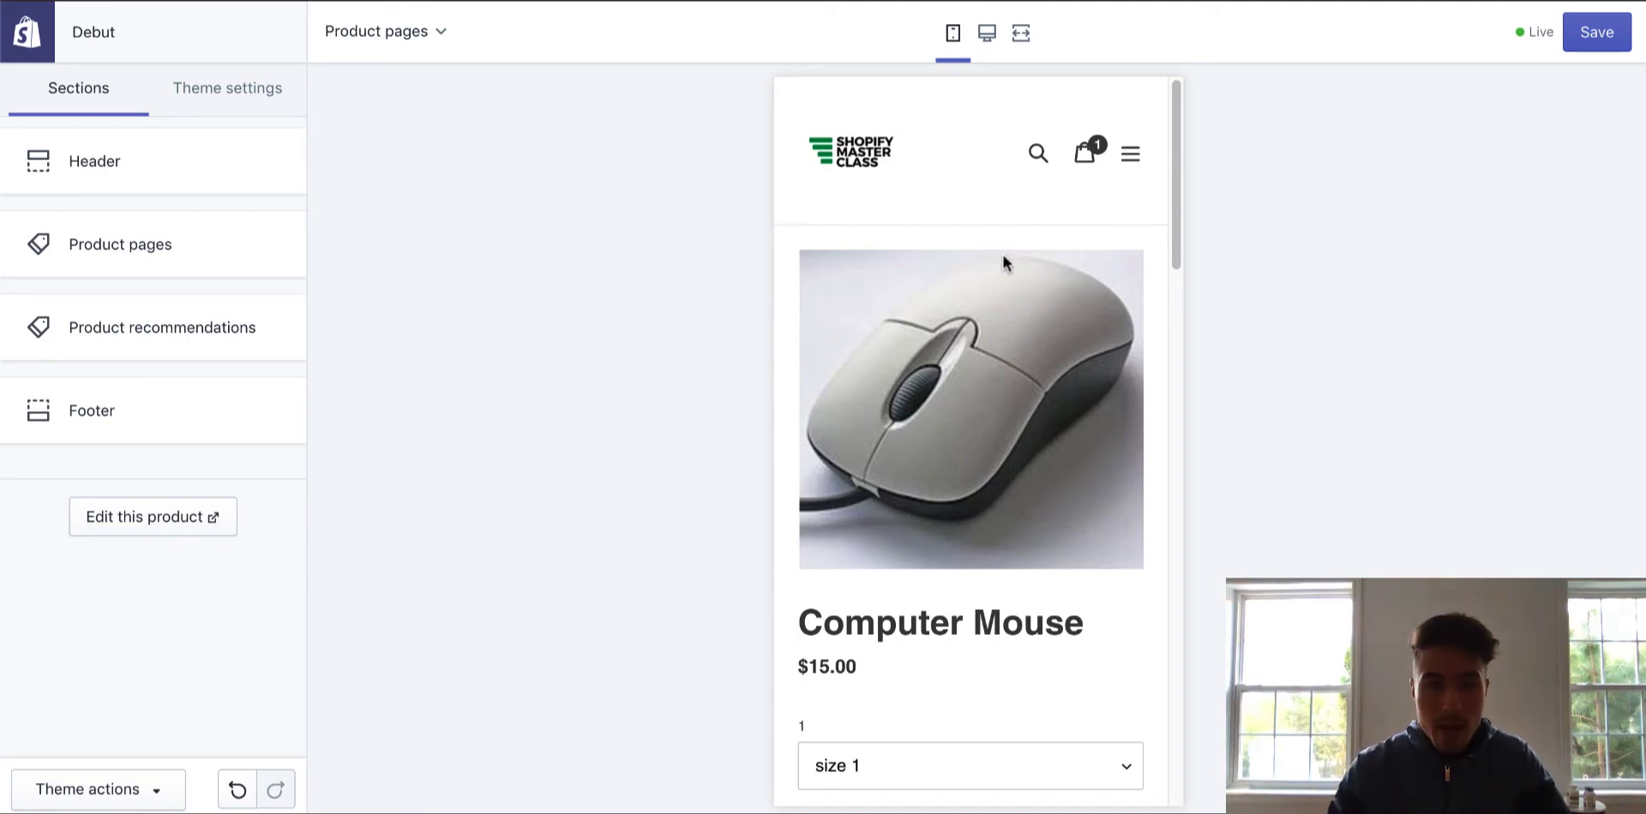
scroll(857, 394, "down", 15)
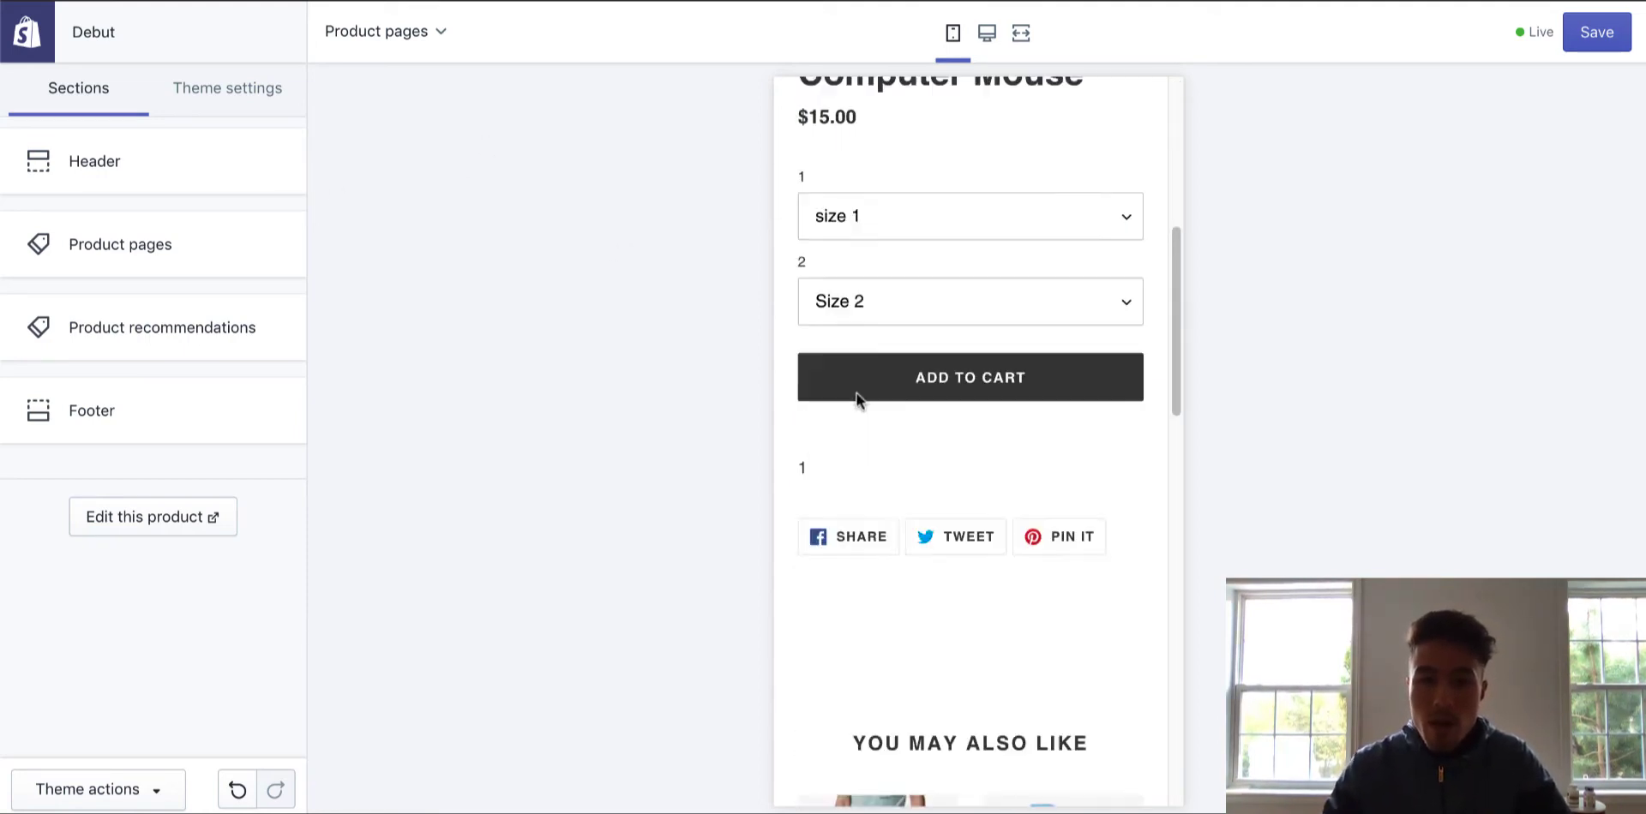
scroll(857, 399, "up", 3)
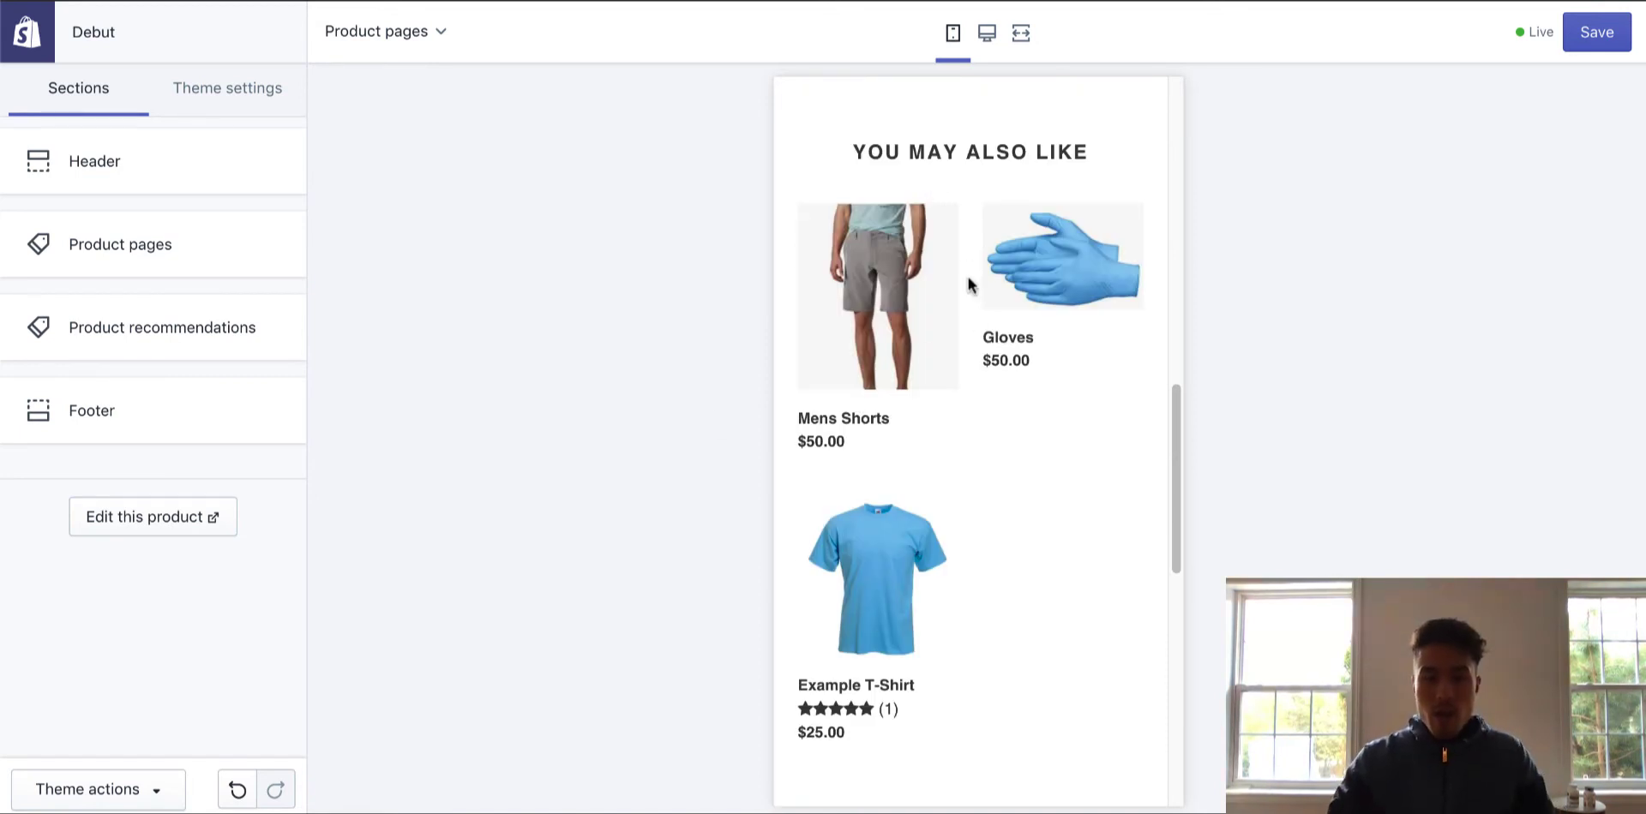
scroll(960, 296, "up", 1)
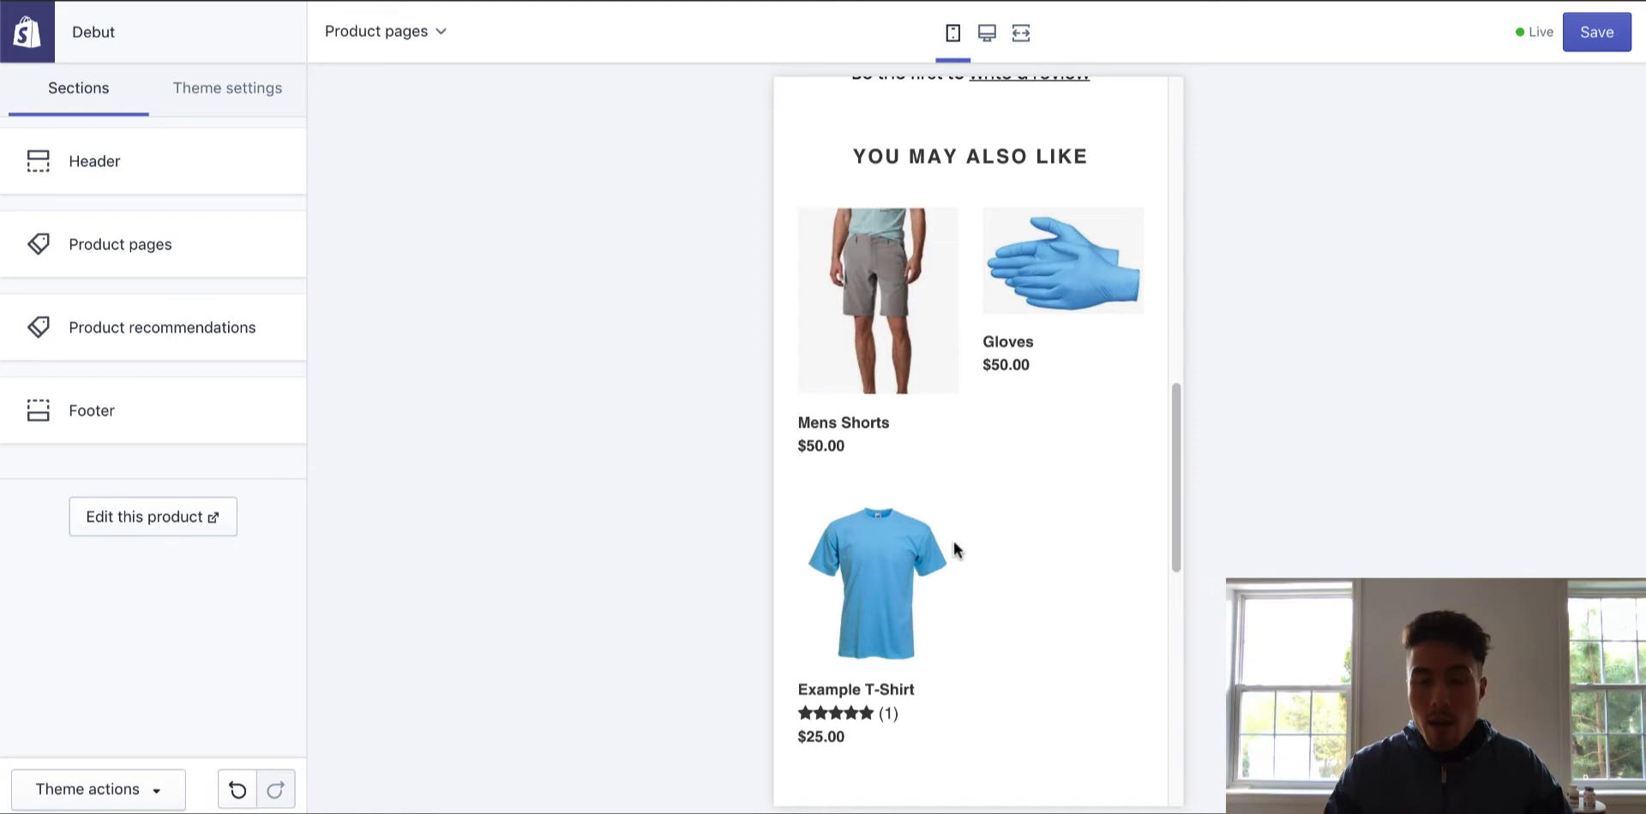
scroll(887, 475, "up", 3)
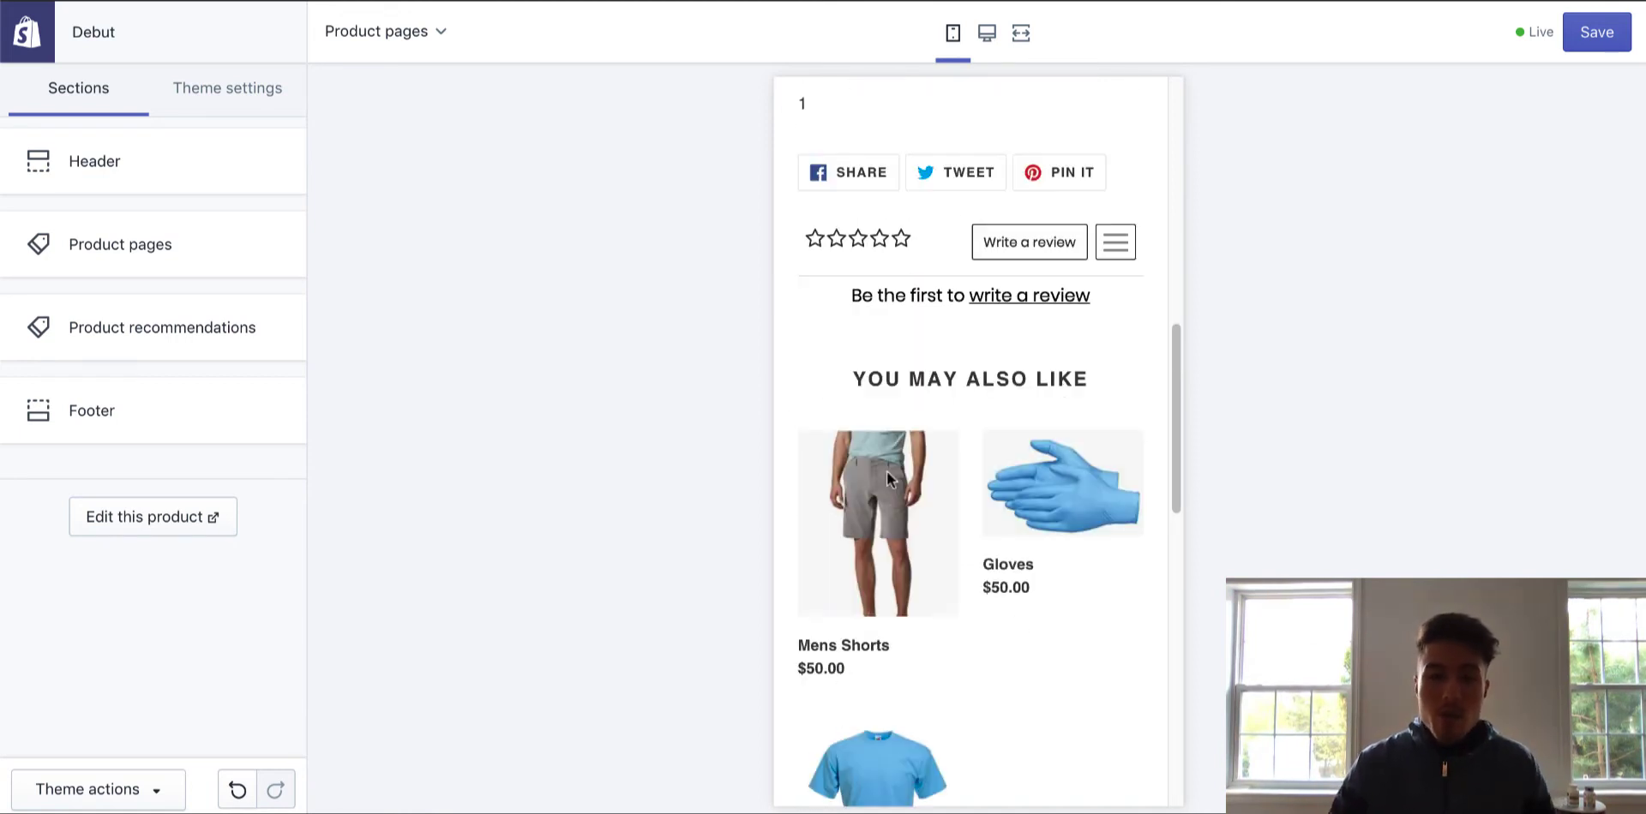
Review the Header section's logo, menu and announcement bar settings for the product page
left_click(180, 165)
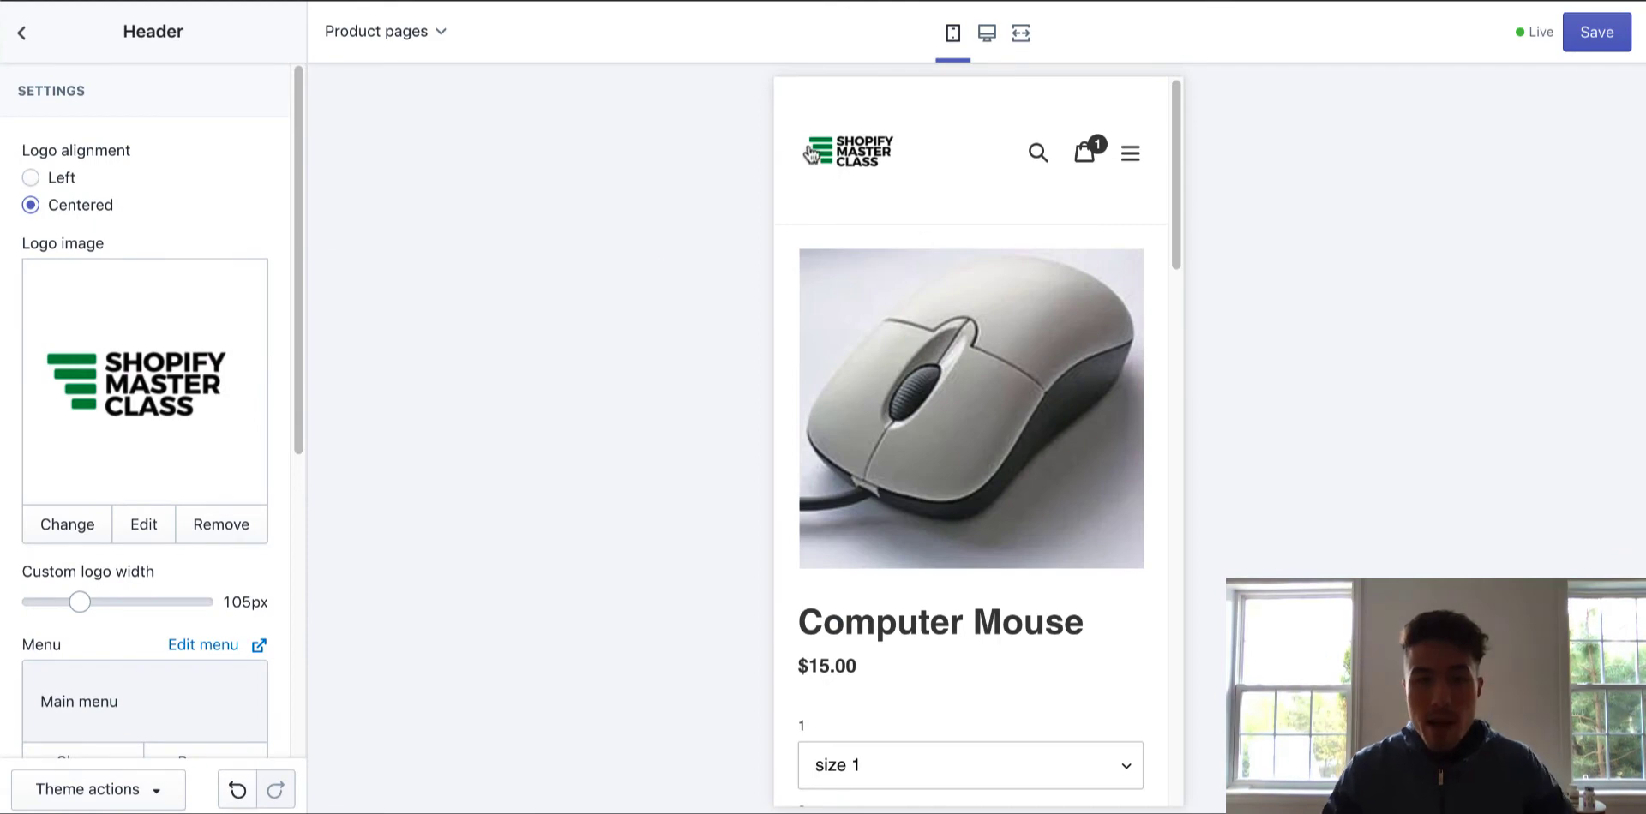
scroll(111, 433, "down", 1)
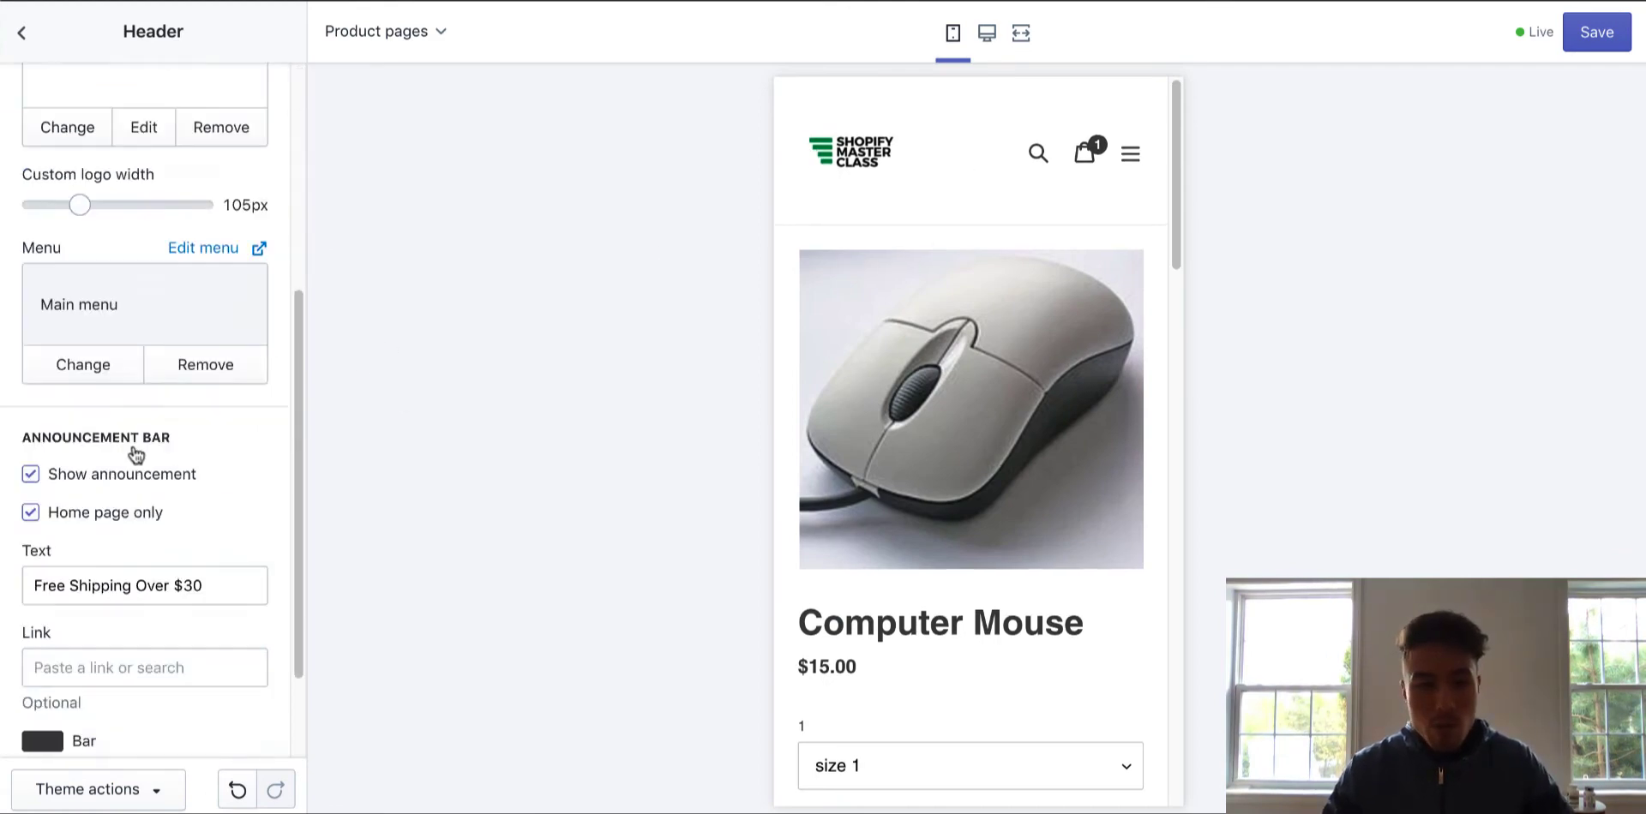
scroll(135, 454, "down", 2)
scroll(136, 447, "up", 5)
left_click(21, 33)
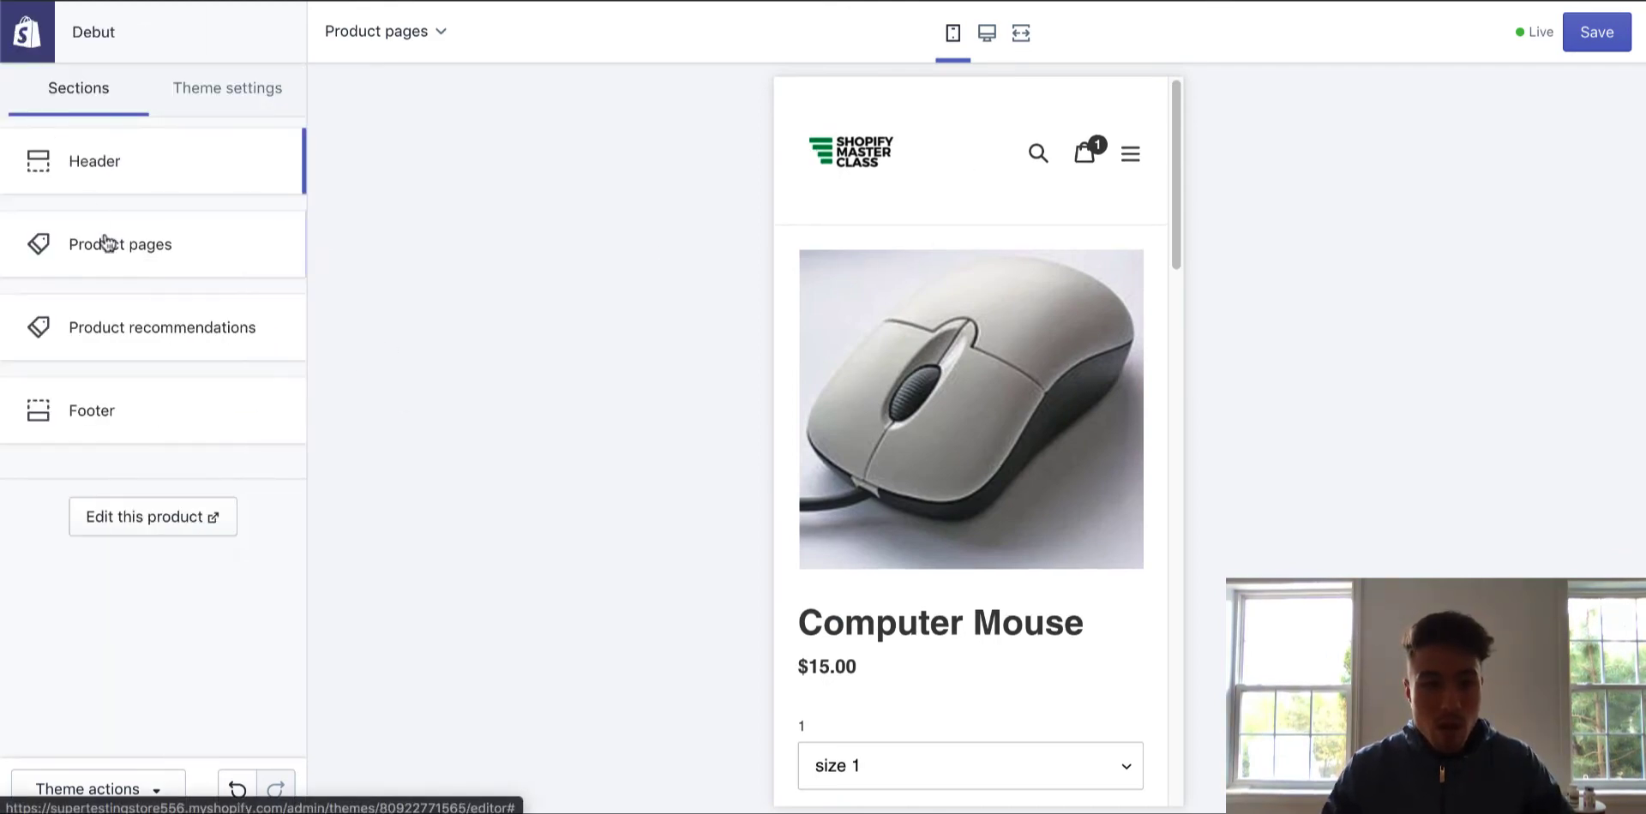
In the Product pages section, enable the quantity selector, the vendor display and the dynamic checkout button
left_click(105, 243)
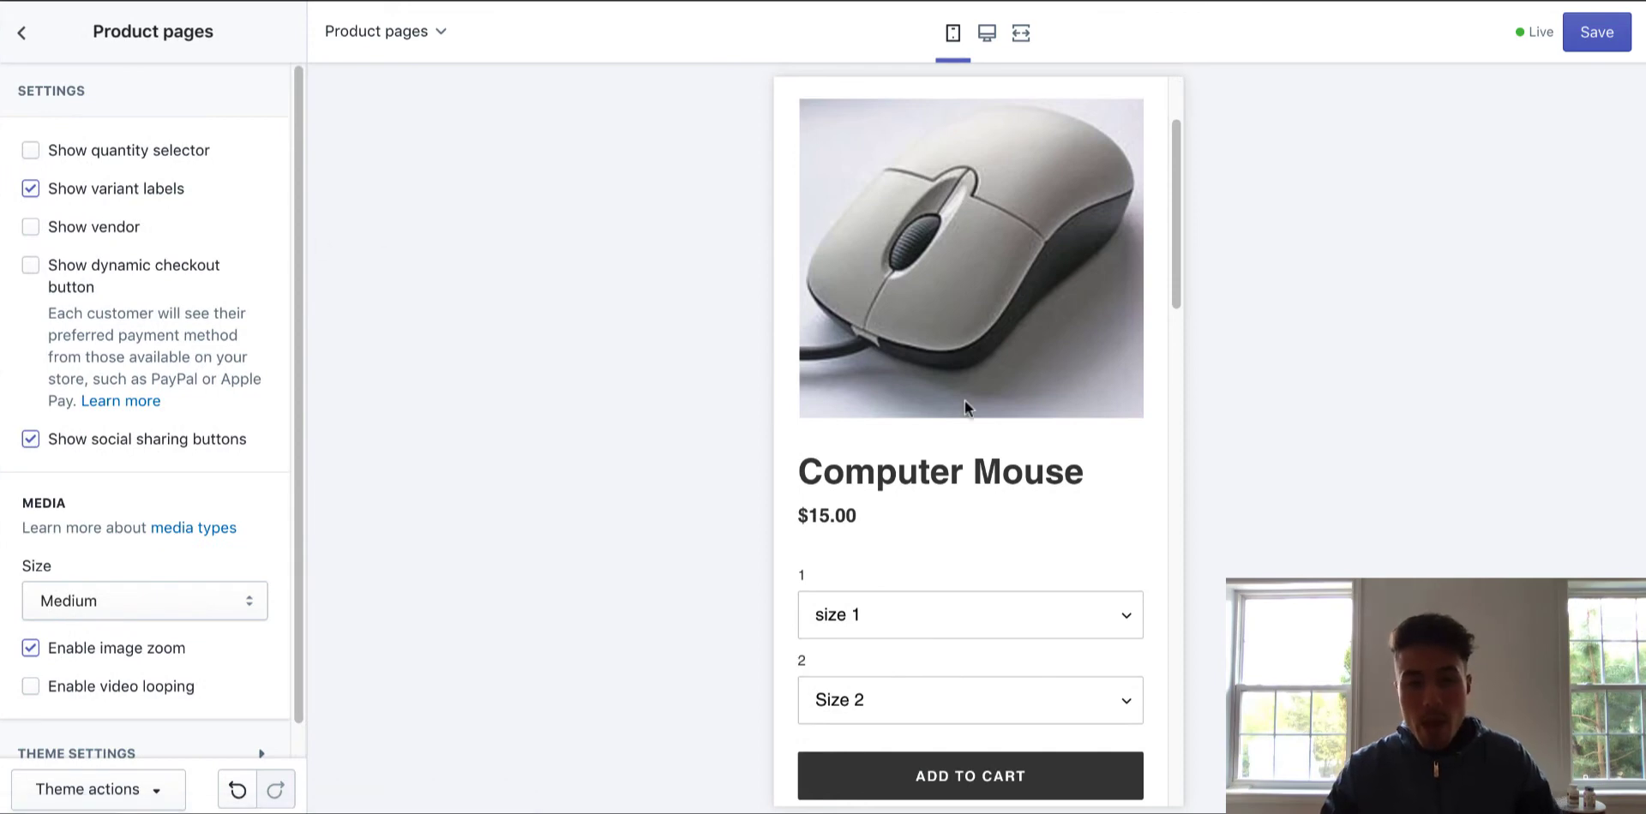
scroll(964, 407, "down", 1)
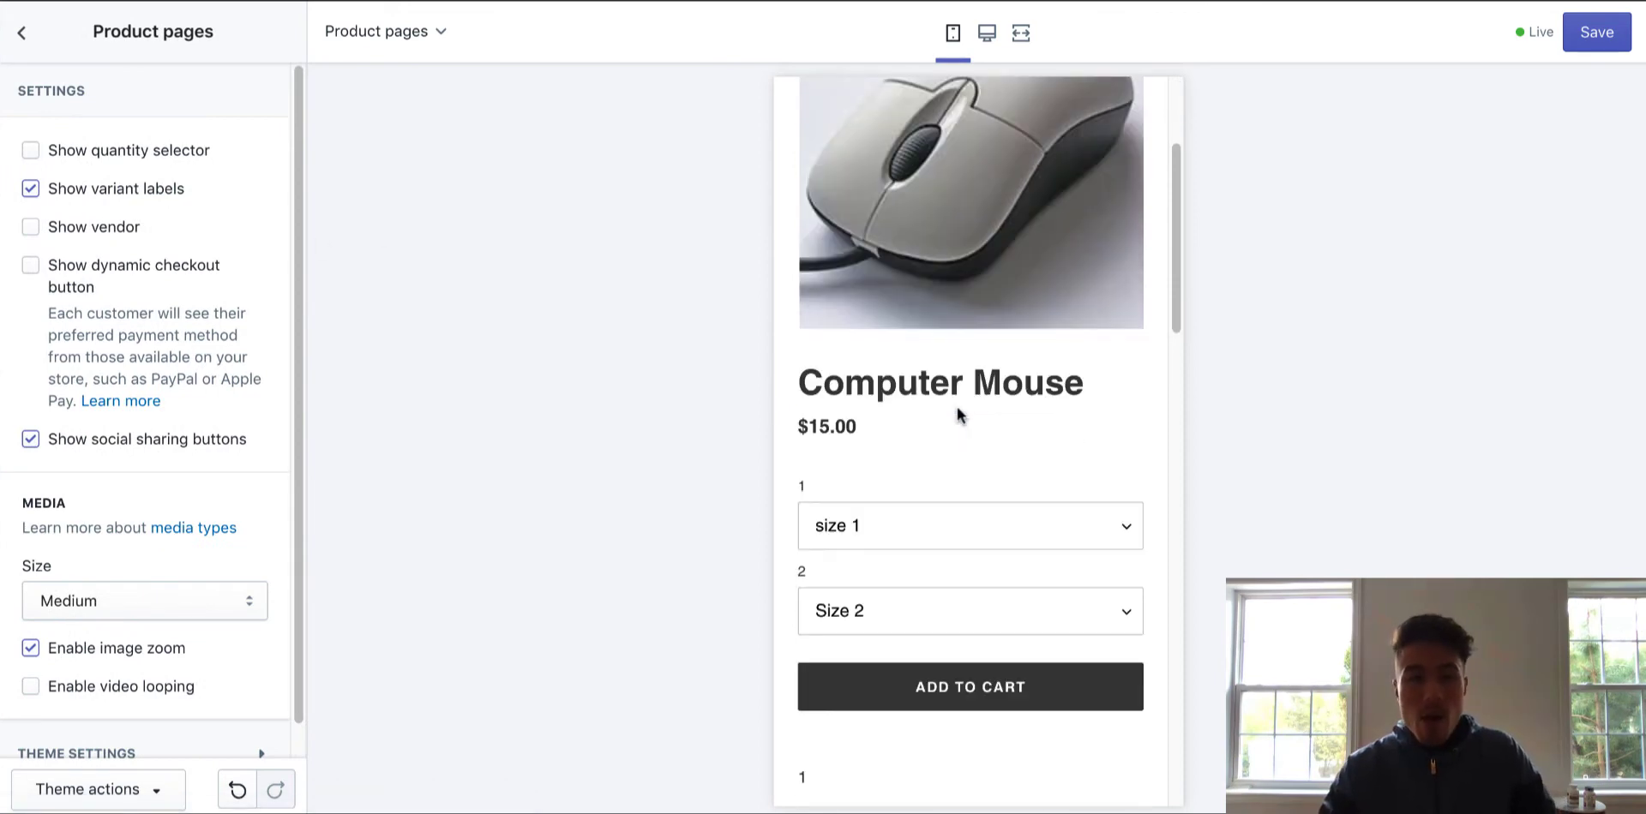
left_click(80, 161)
left_click(67, 230)
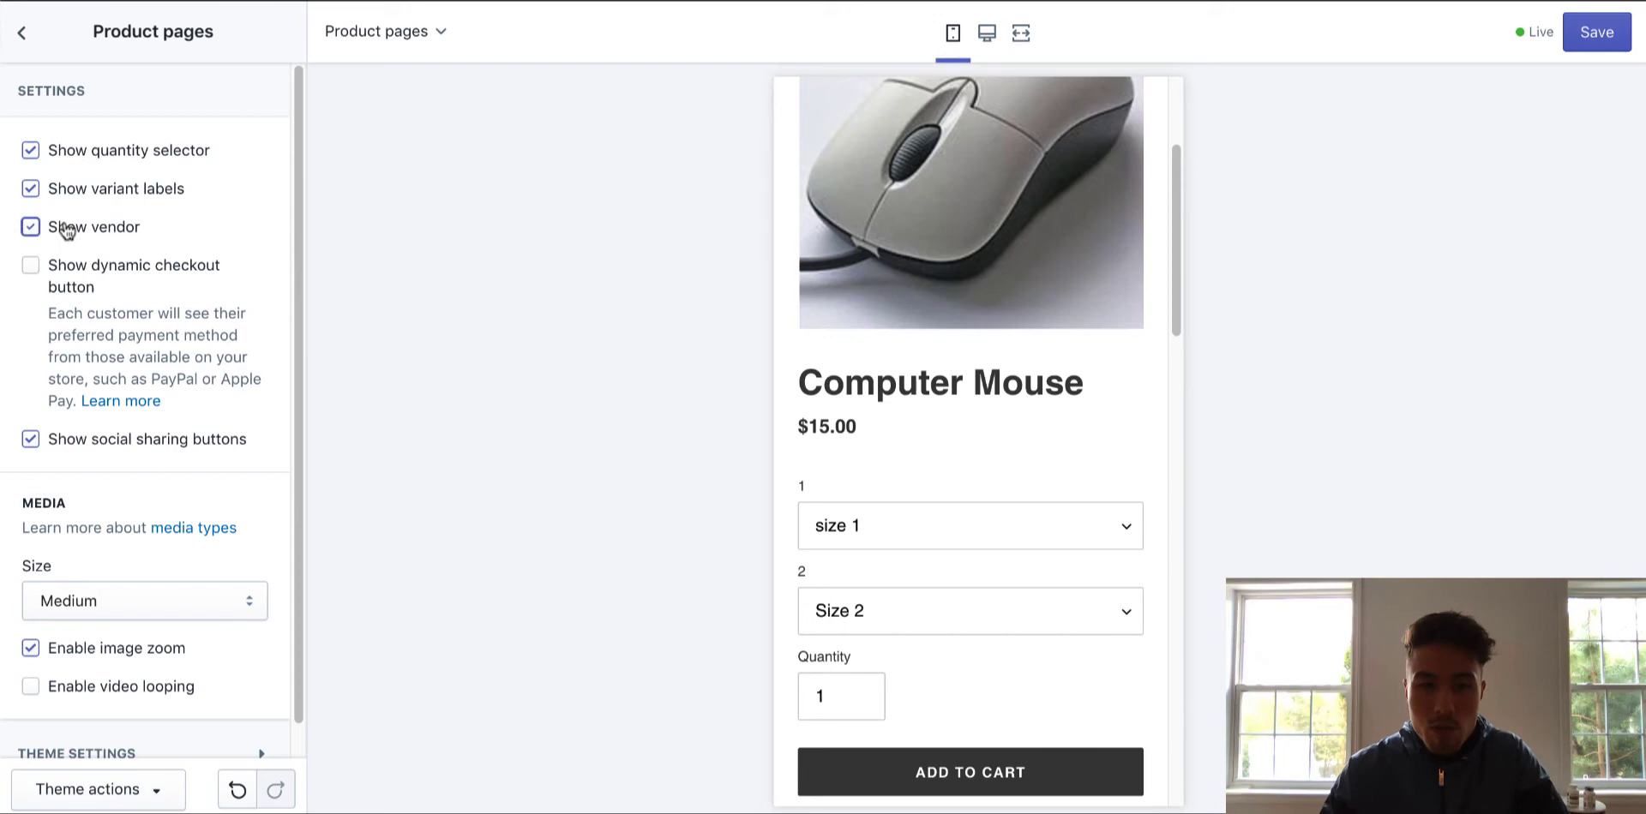
left_click(36, 269)
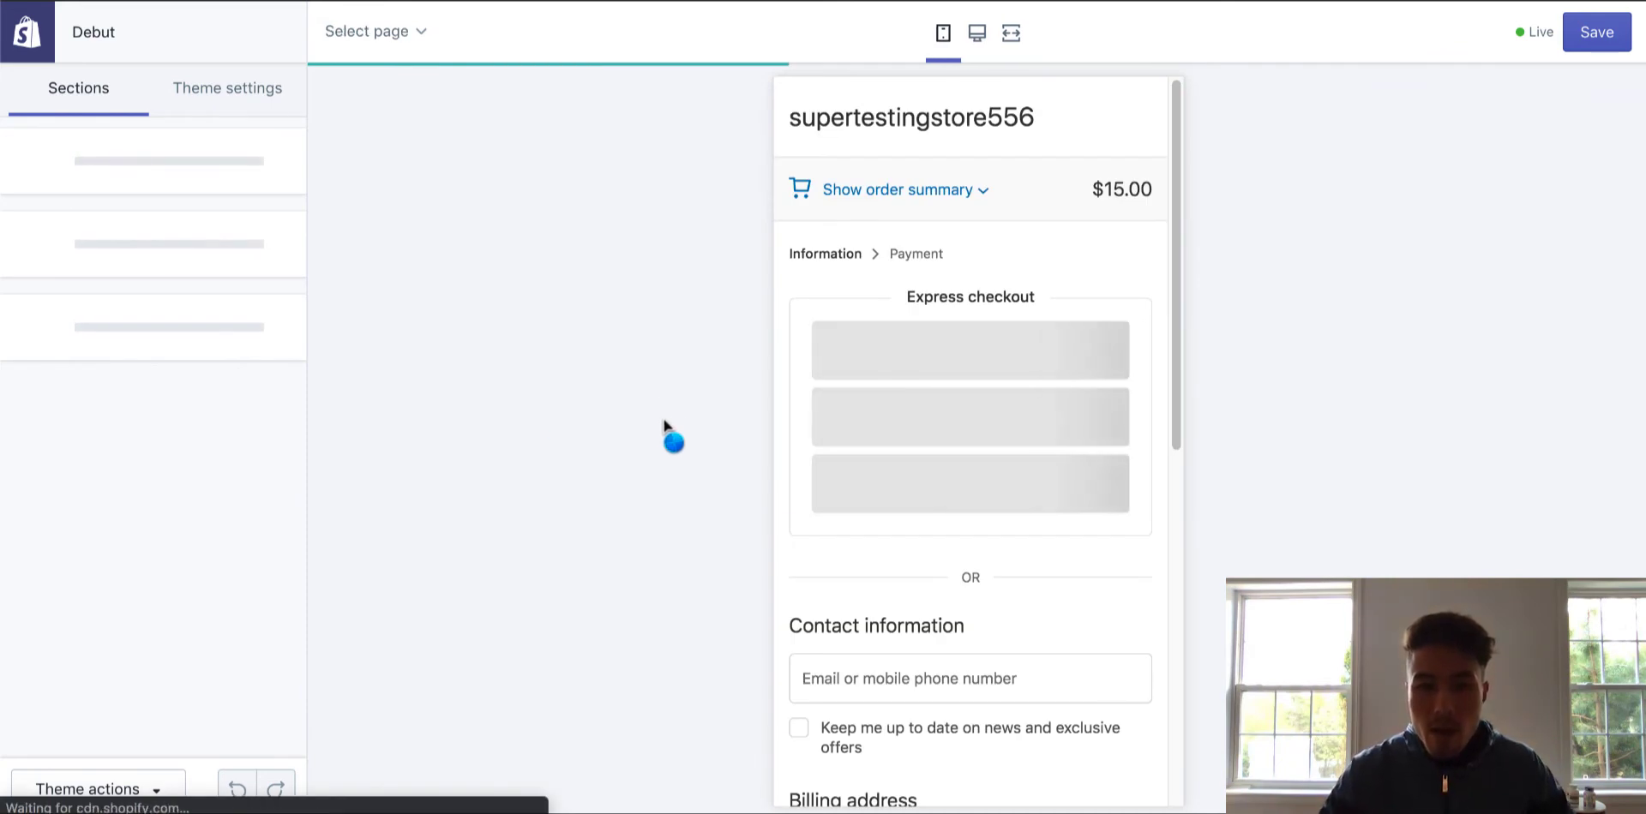
Examine the checkout page in the mobile preview, along with the theme settings list and its Colors options
scroll(986, 308, "down", 6)
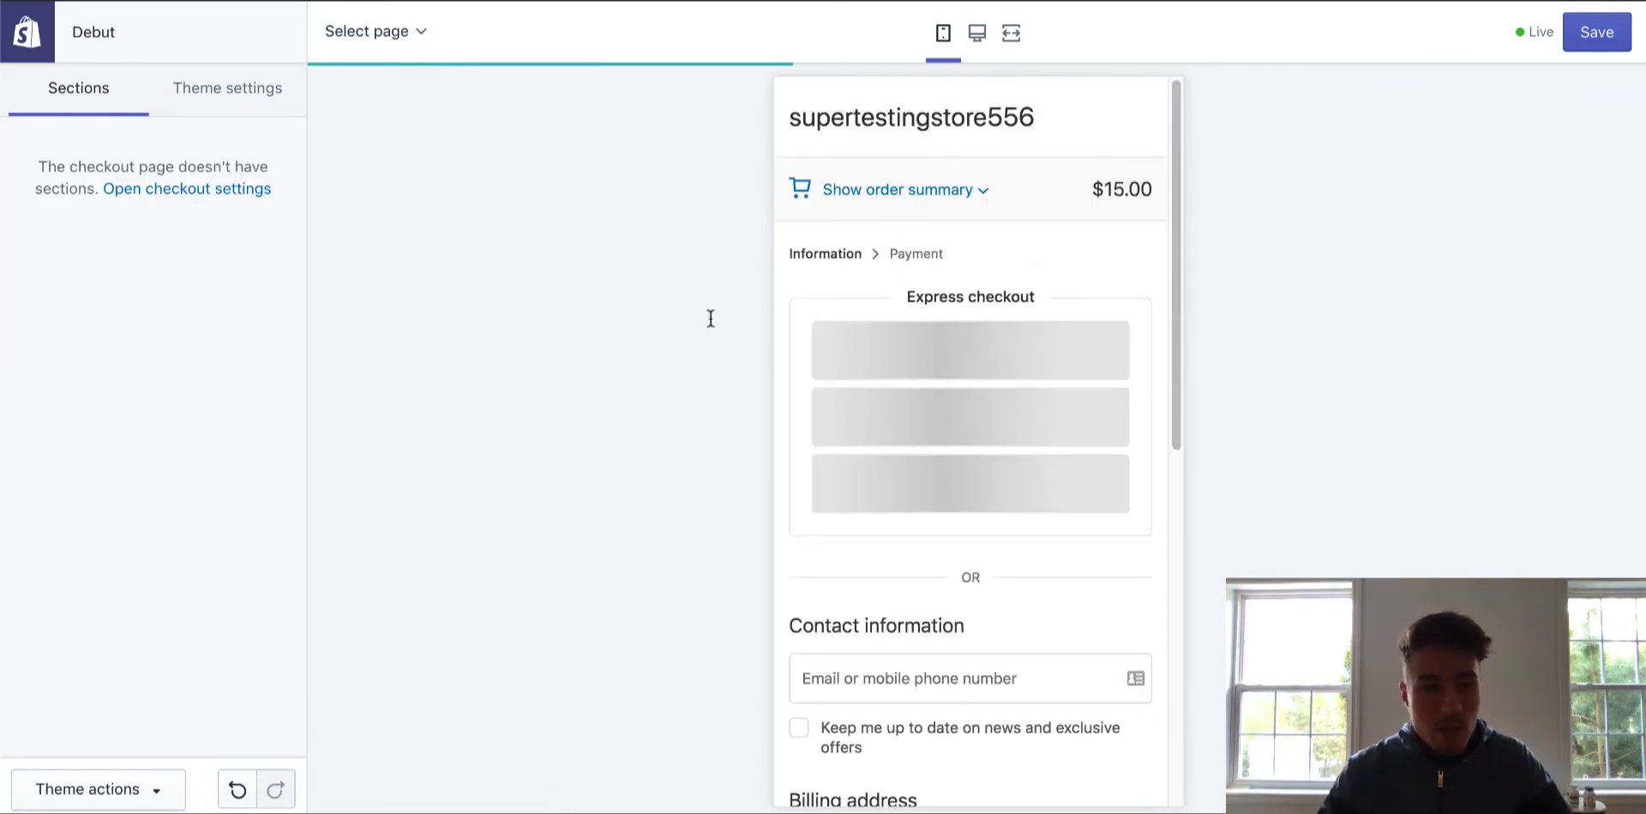
left_click(227, 90)
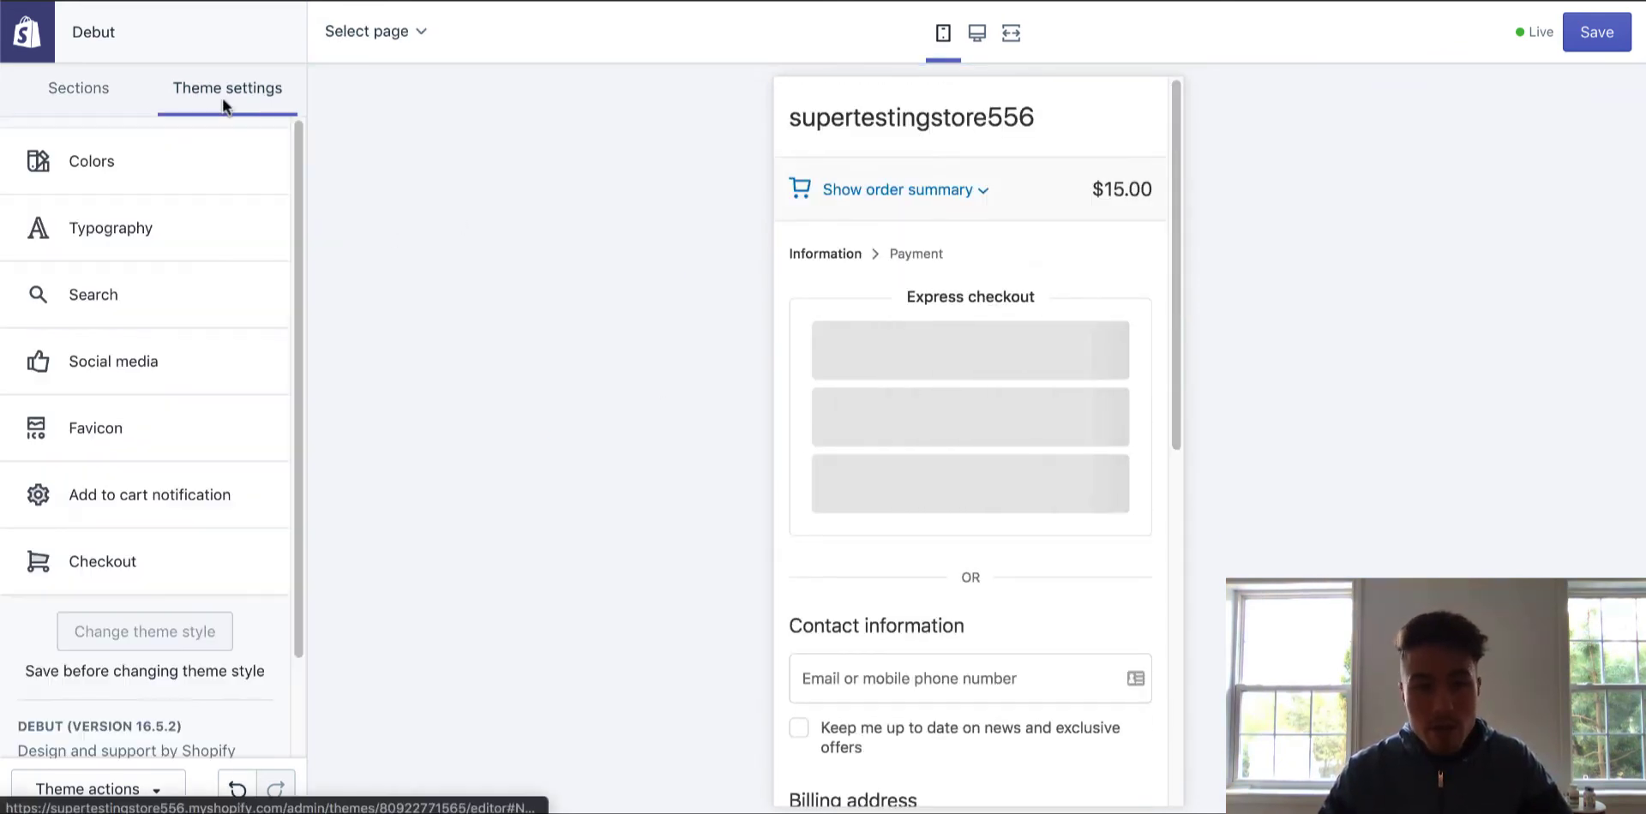
left_click(151, 165)
left_click(22, 33)
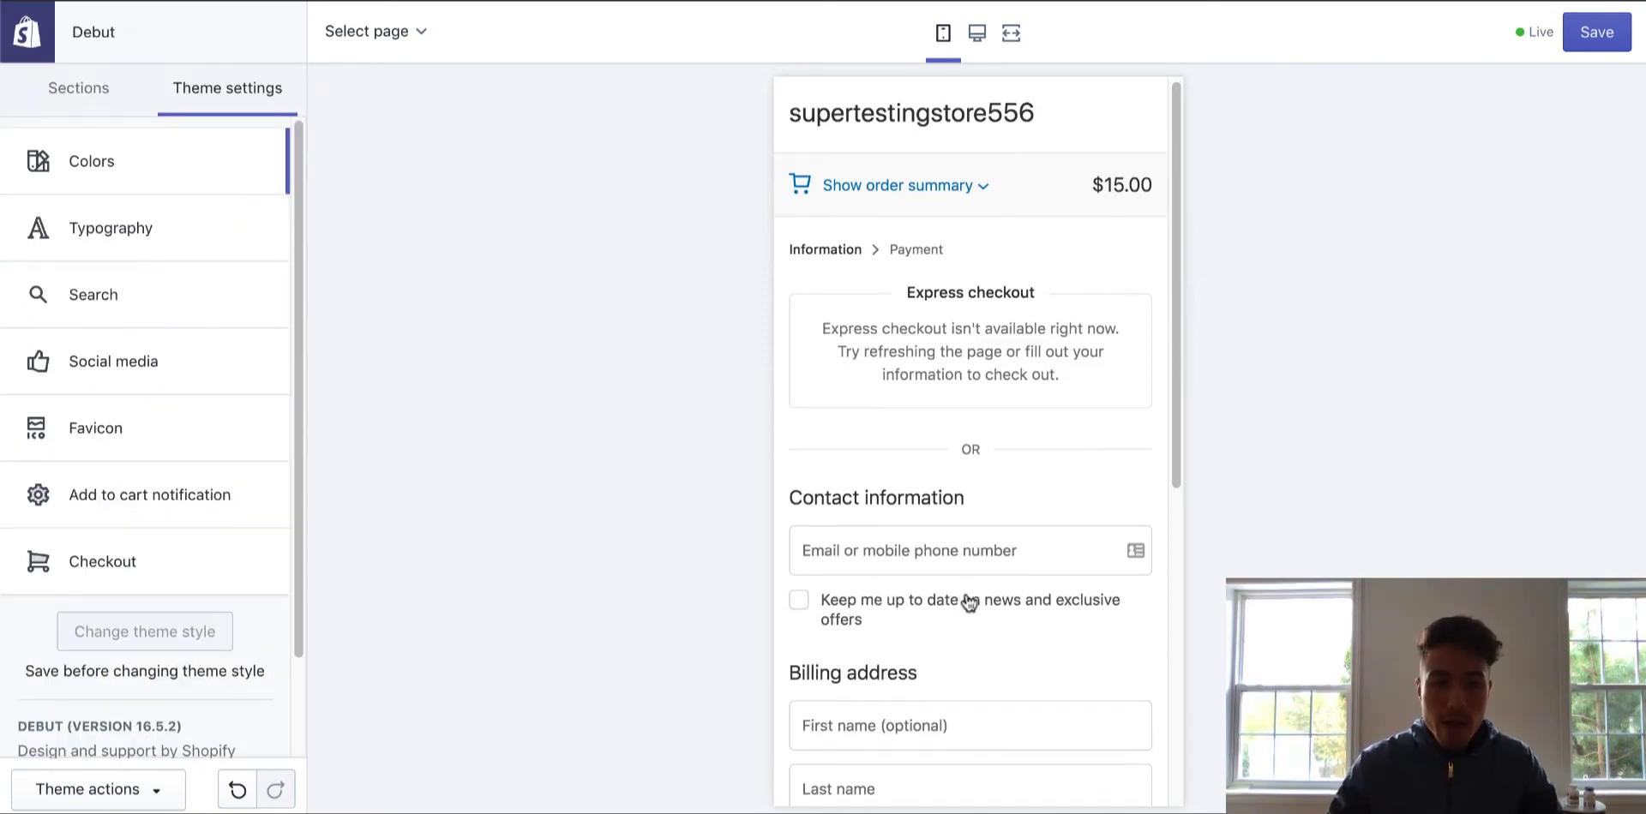
scroll(966, 597, "down", 5)
scroll(978, 342, "up", 5)
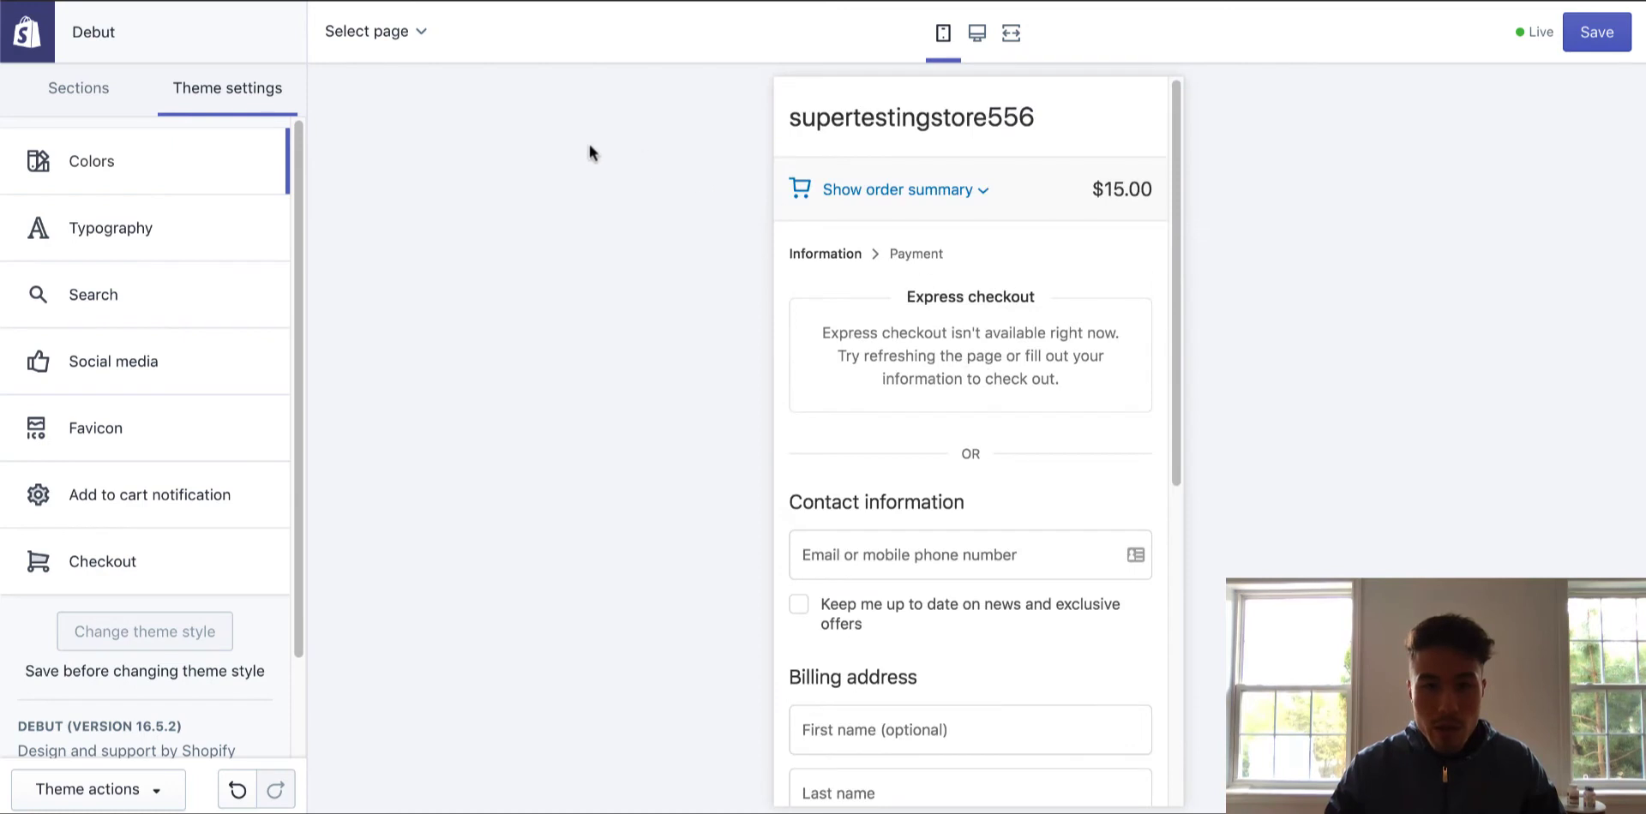
Return the preview to the home page and check the Add to cart notification option in the theme settings
left_click(377, 33)
scroll(411, 139, "up", 1)
left_click(377, 92)
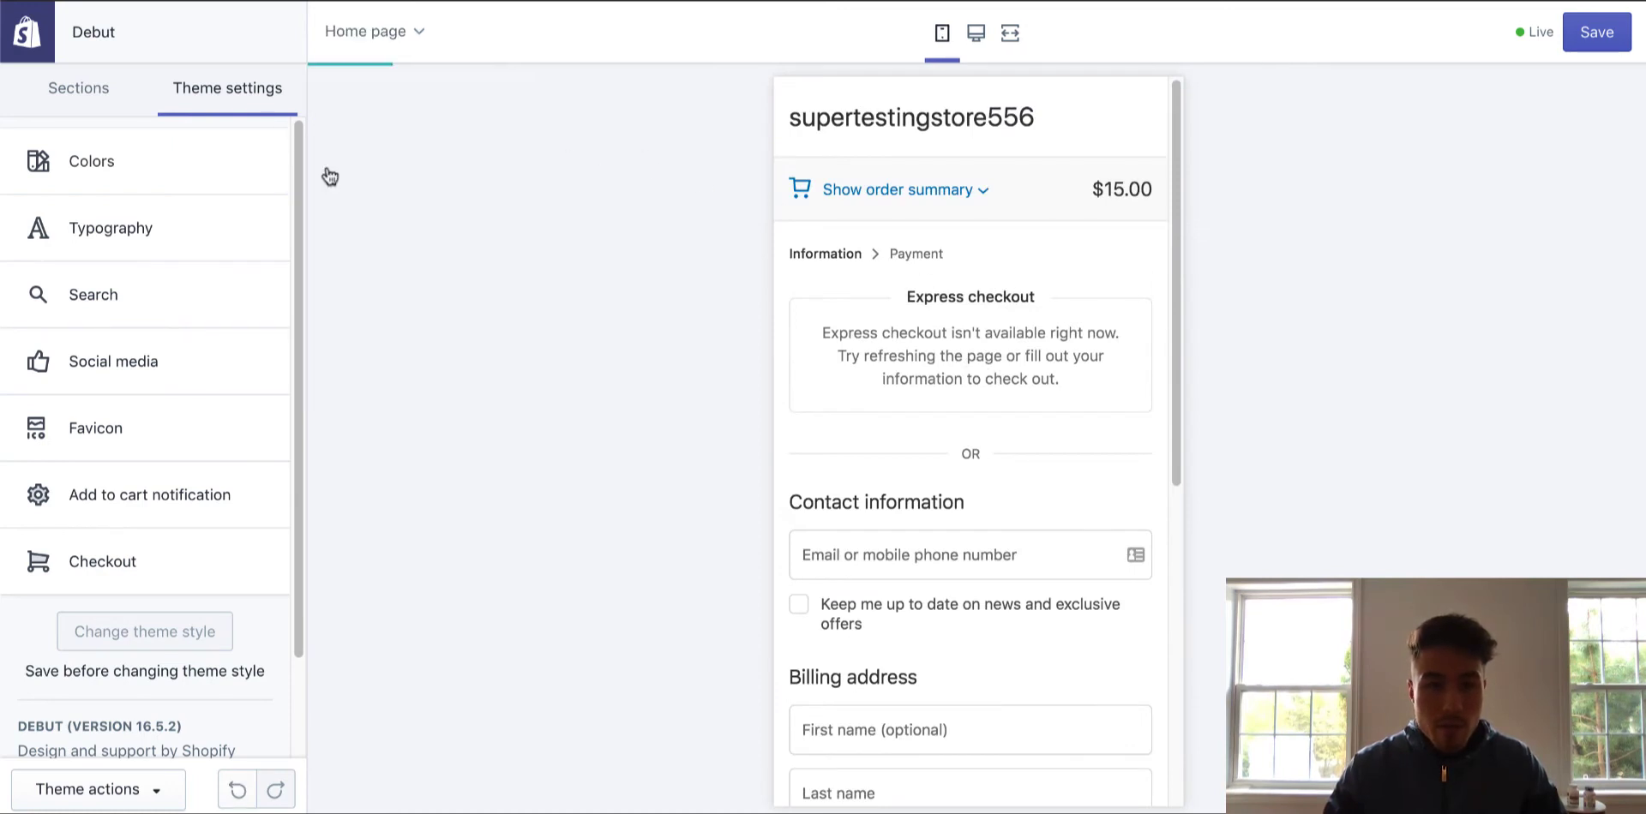
left_click(133, 484)
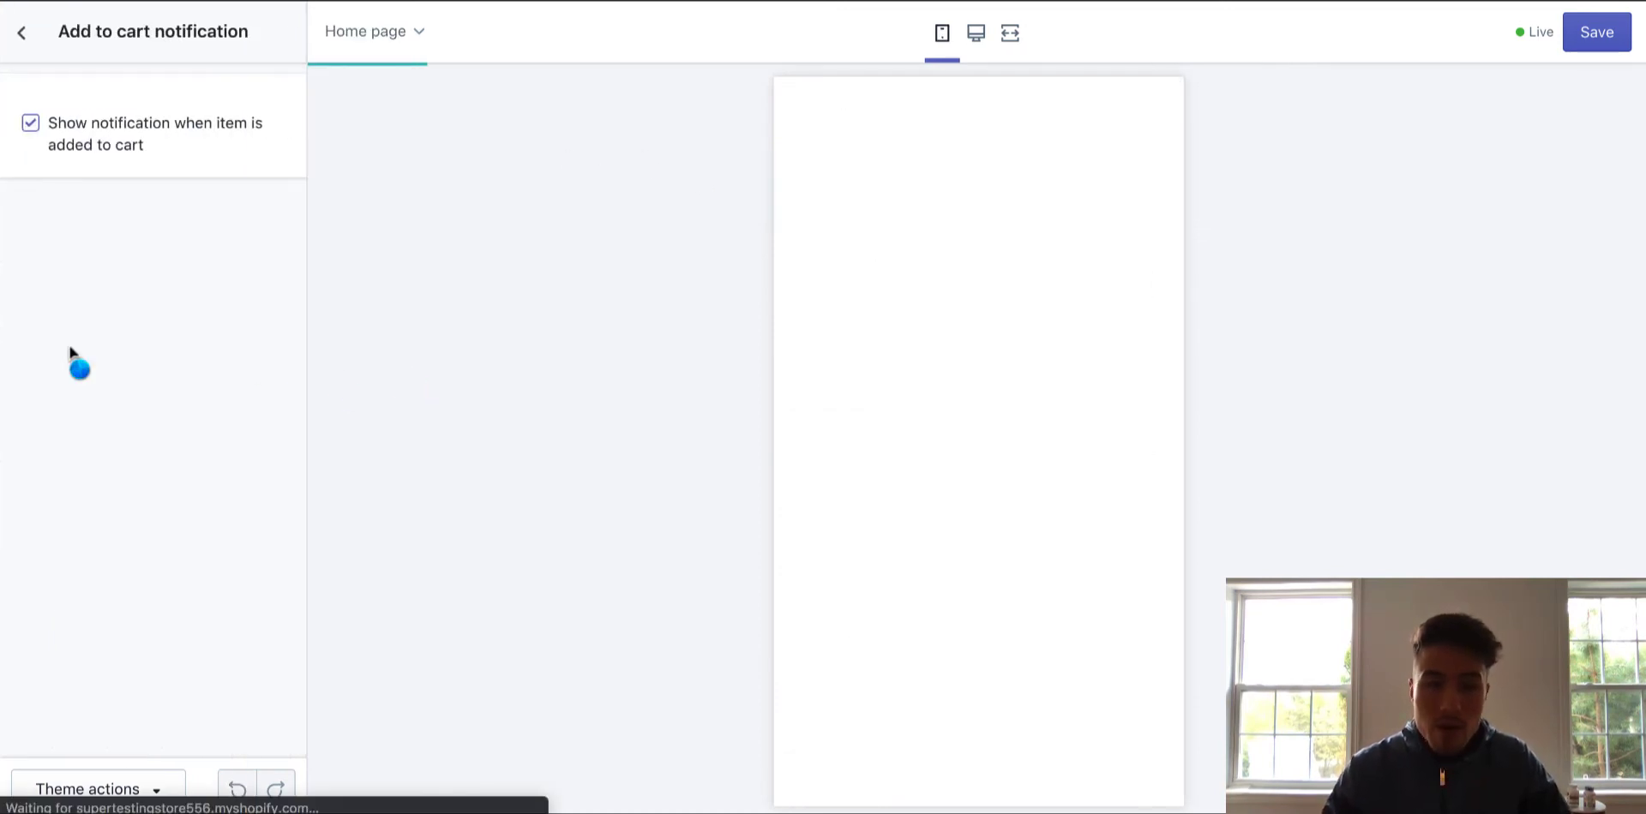
left_click(23, 33)
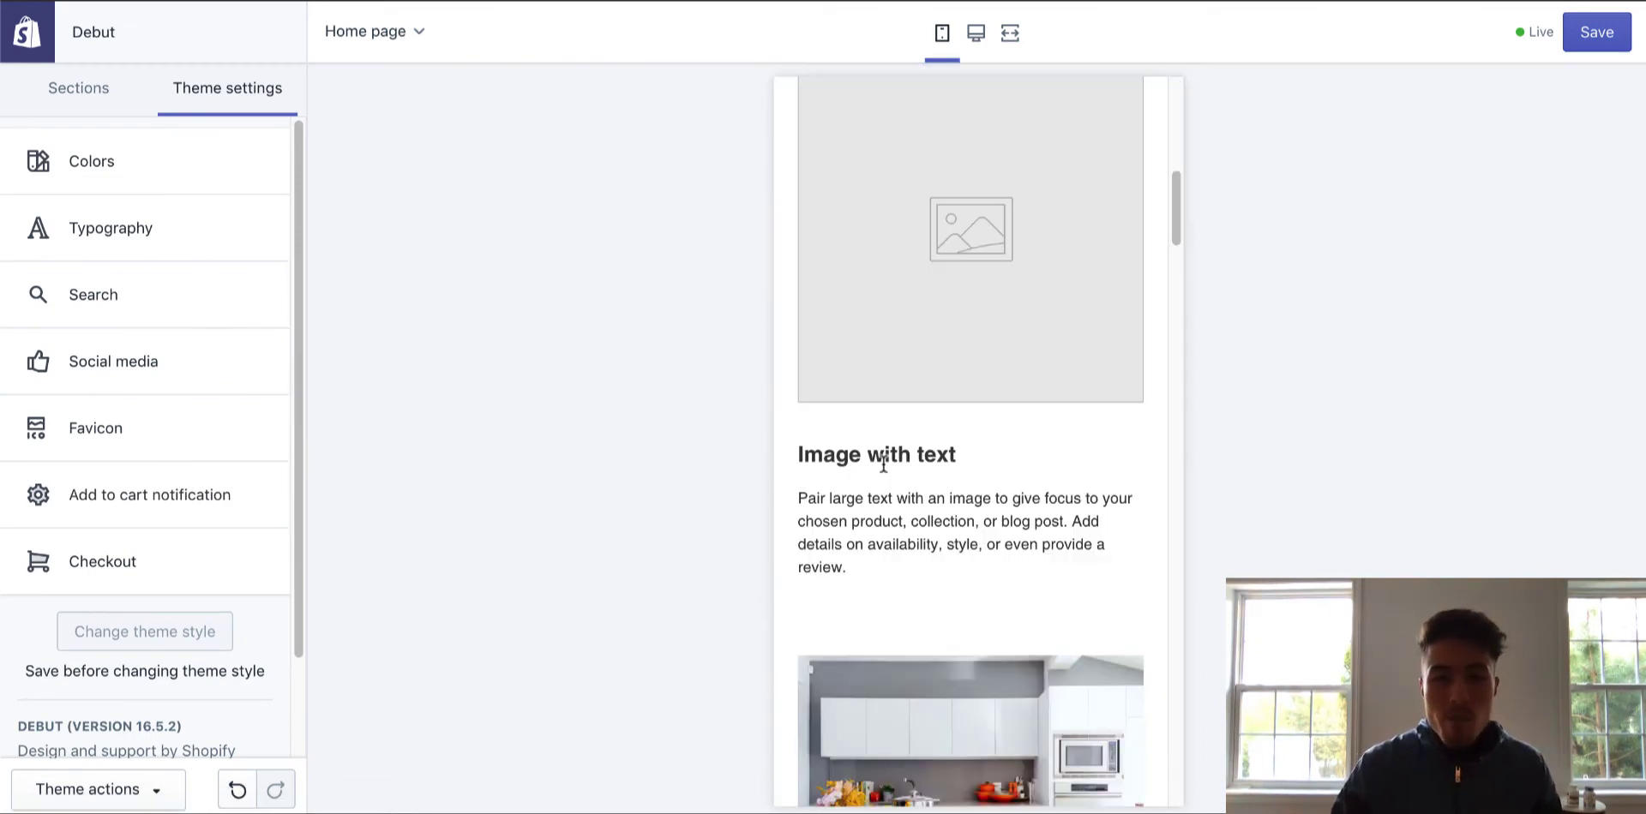
Review the home page's mobile layout, from the Image with text and shop sections back to the announcement bar and hero banner
scroll(885, 467, "down", 8)
scroll(885, 468, "down", 5)
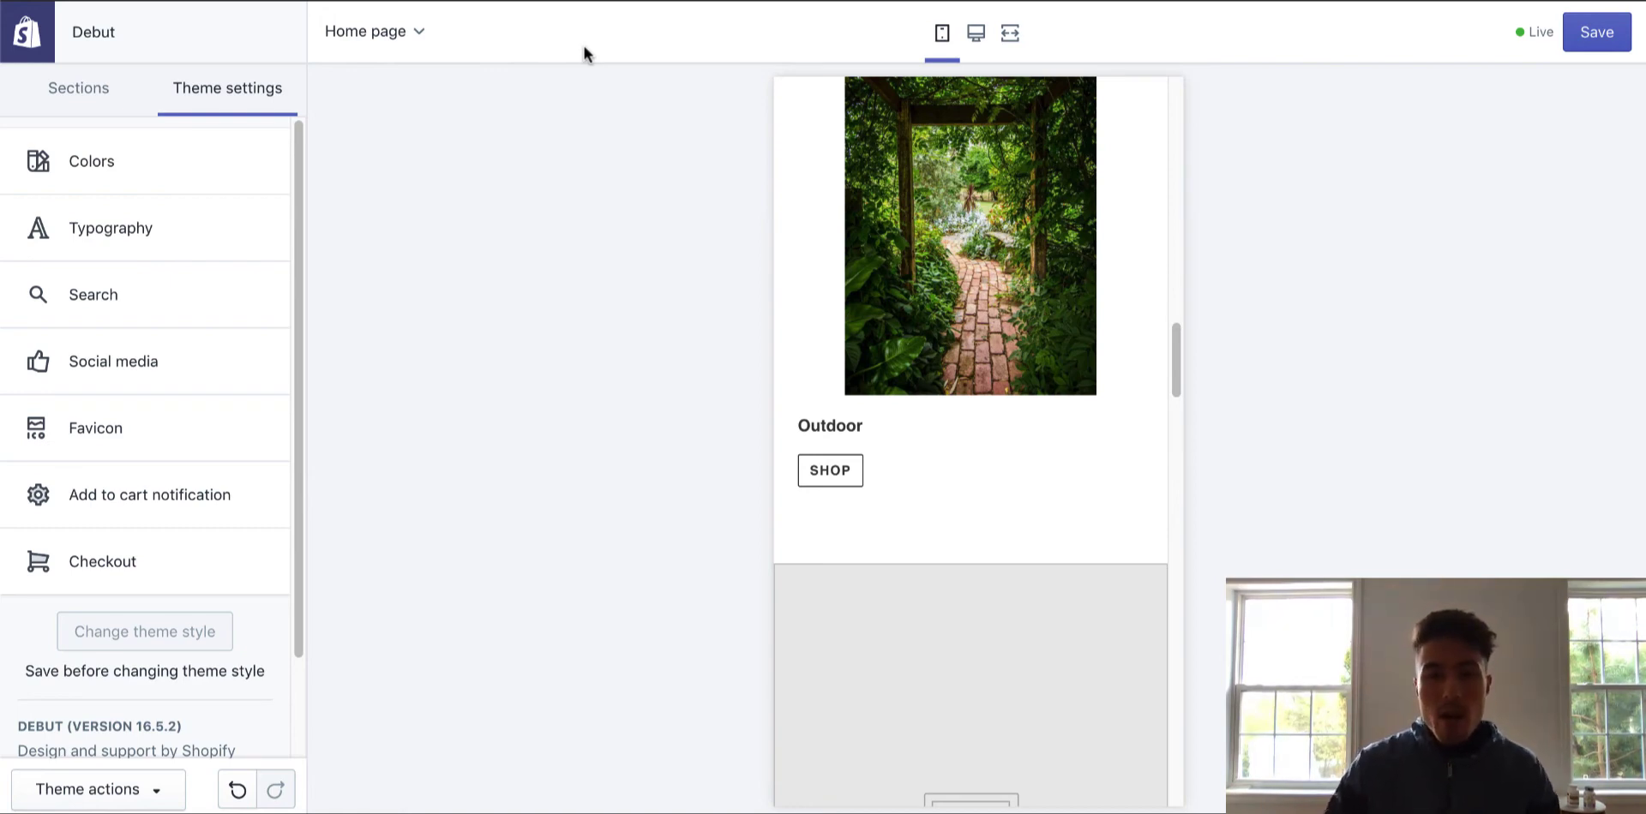
scroll(821, 255, "up", 15)
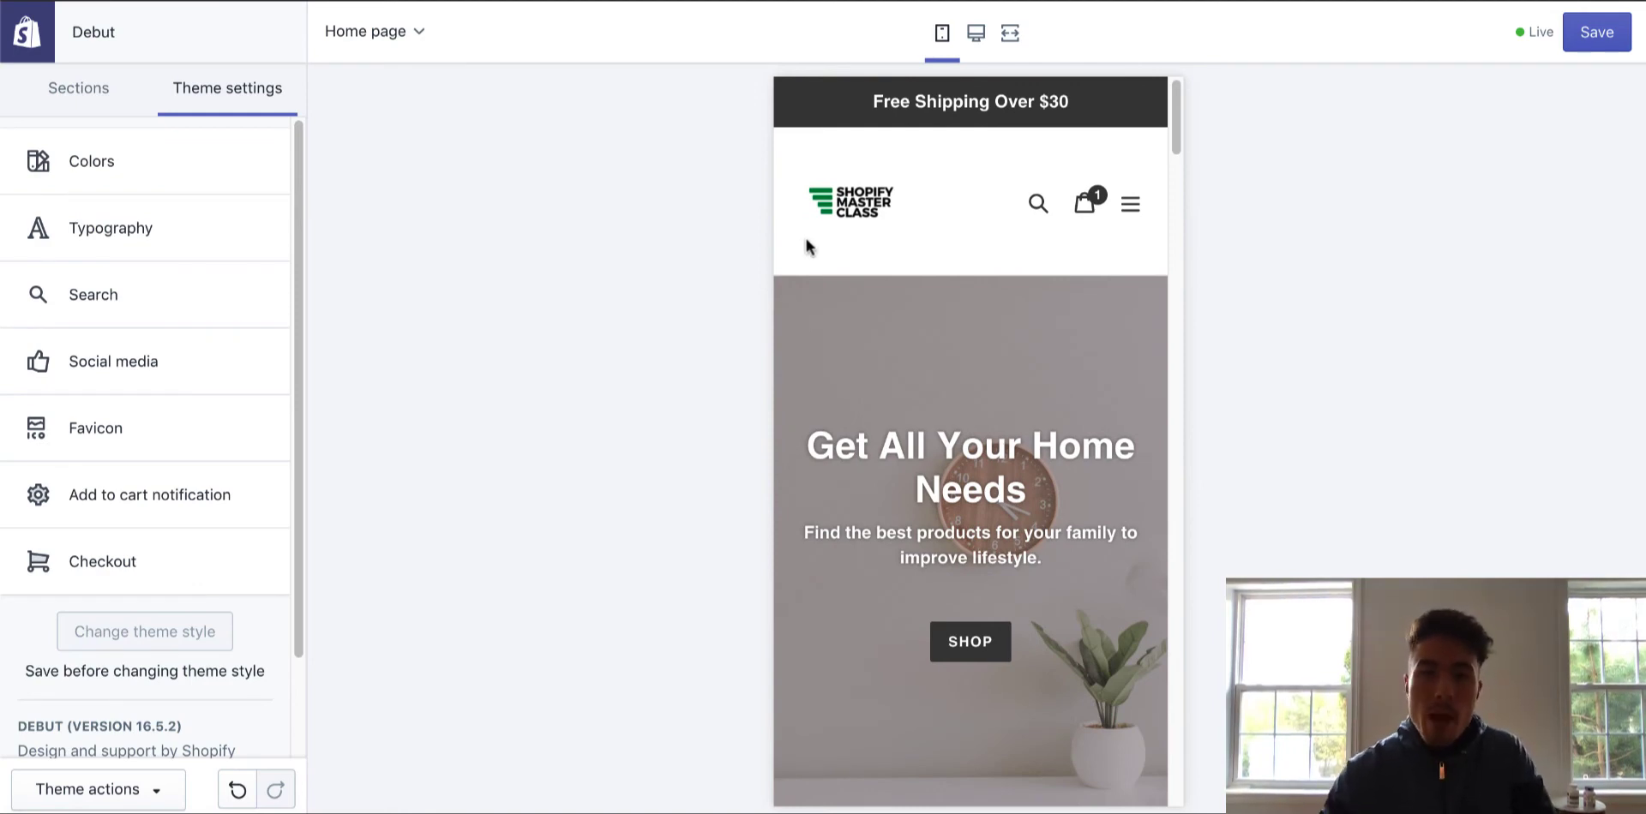
scroll(843, 283, "down", 3)
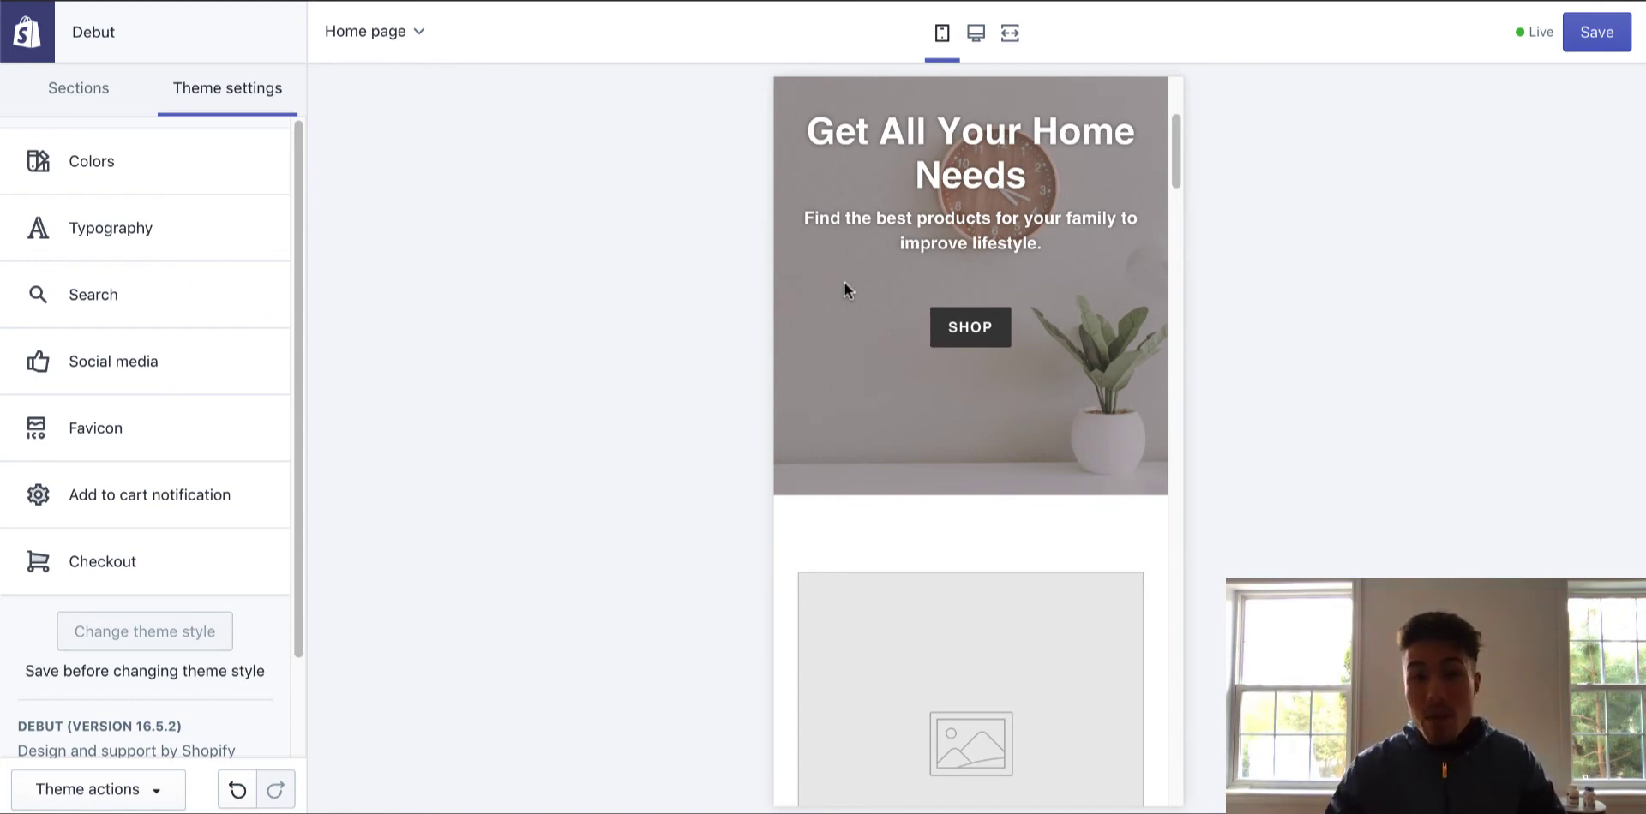
scroll(876, 338, "up", 3)
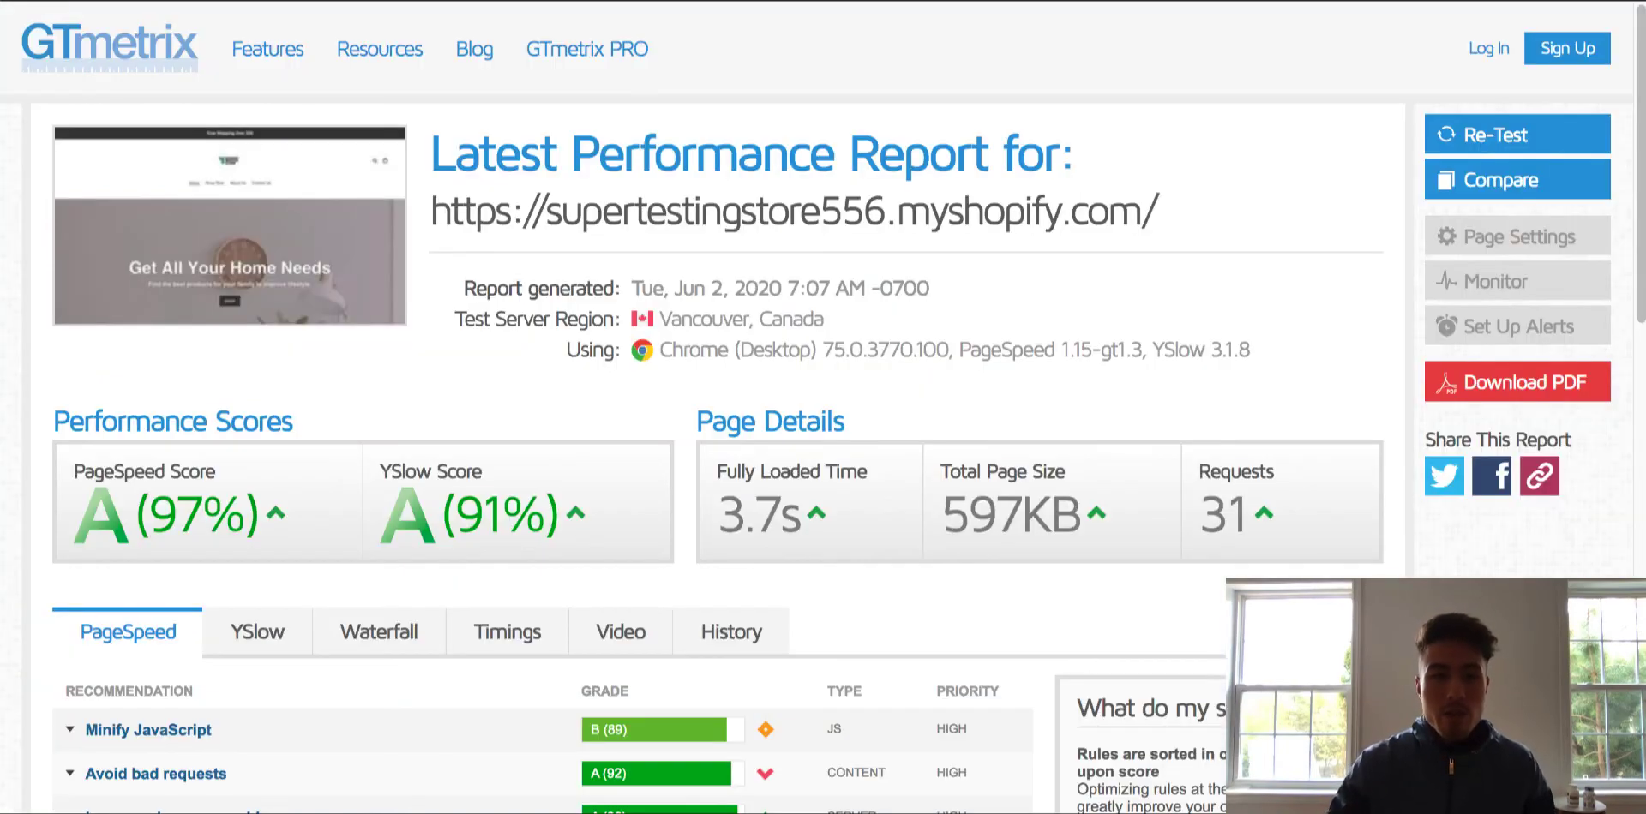
In the store's GTmetrix performance report, examine the fully loaded time and the PageSpeed score
scroll(116, 506, "down", 1)
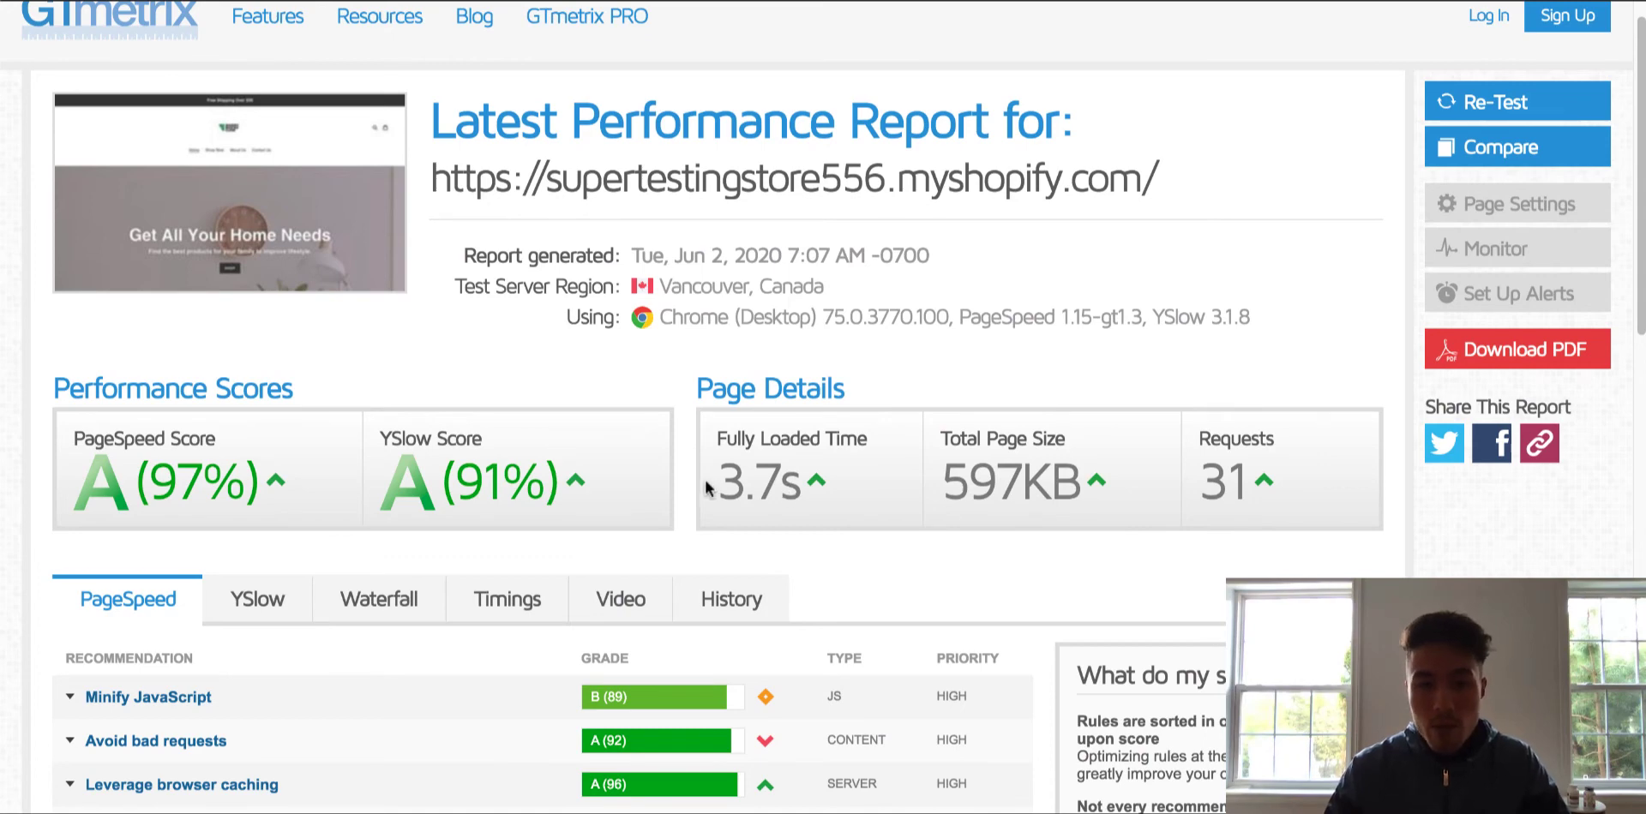
left_click_drag(706, 487, 742, 480)
left_click(860, 485)
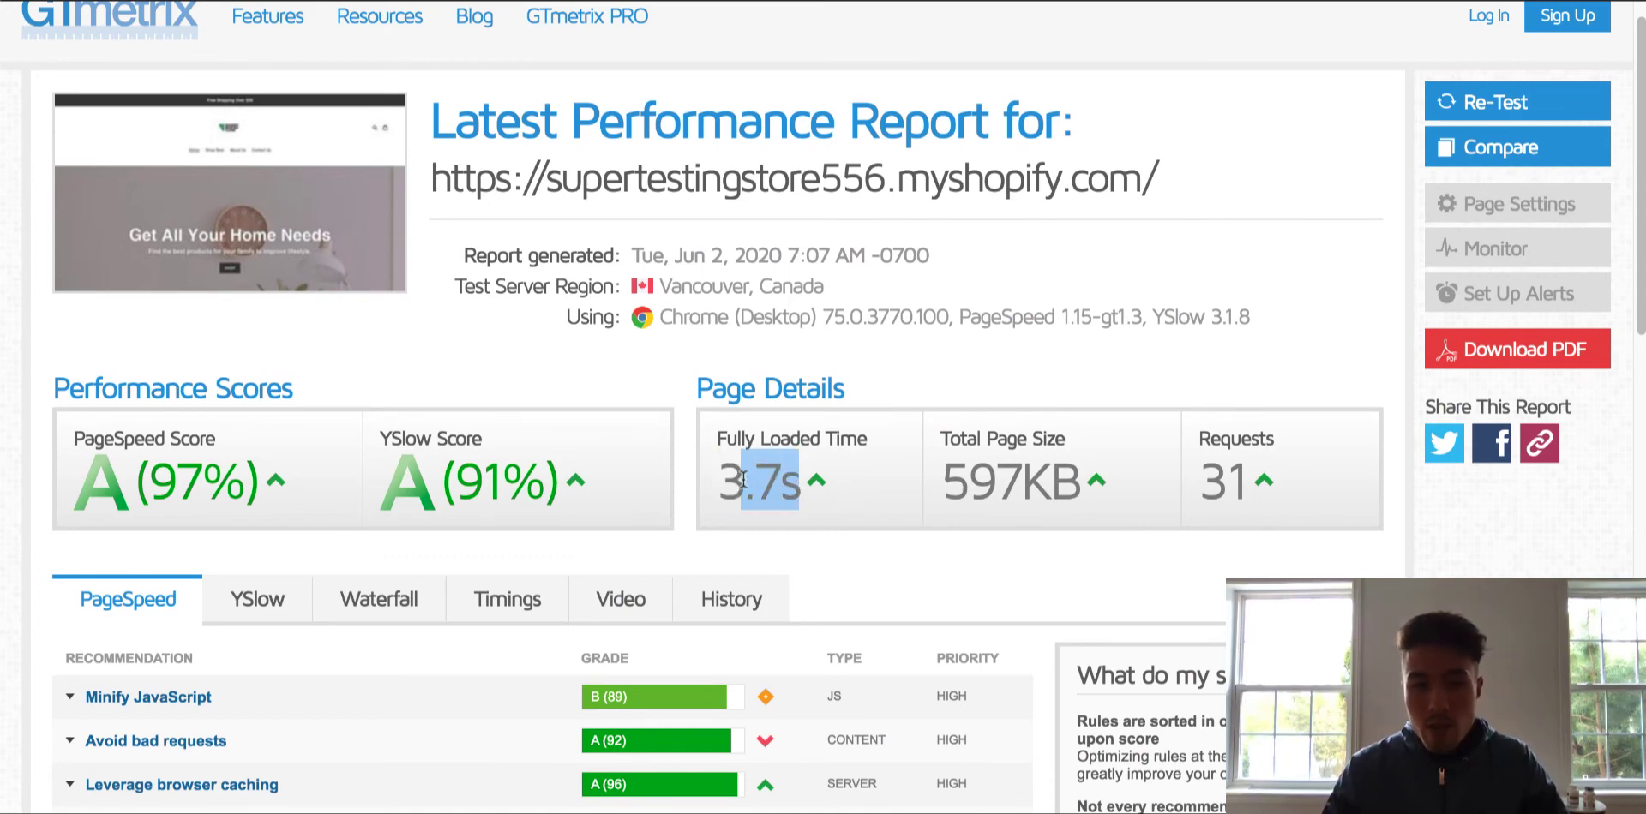
double_click(742, 478)
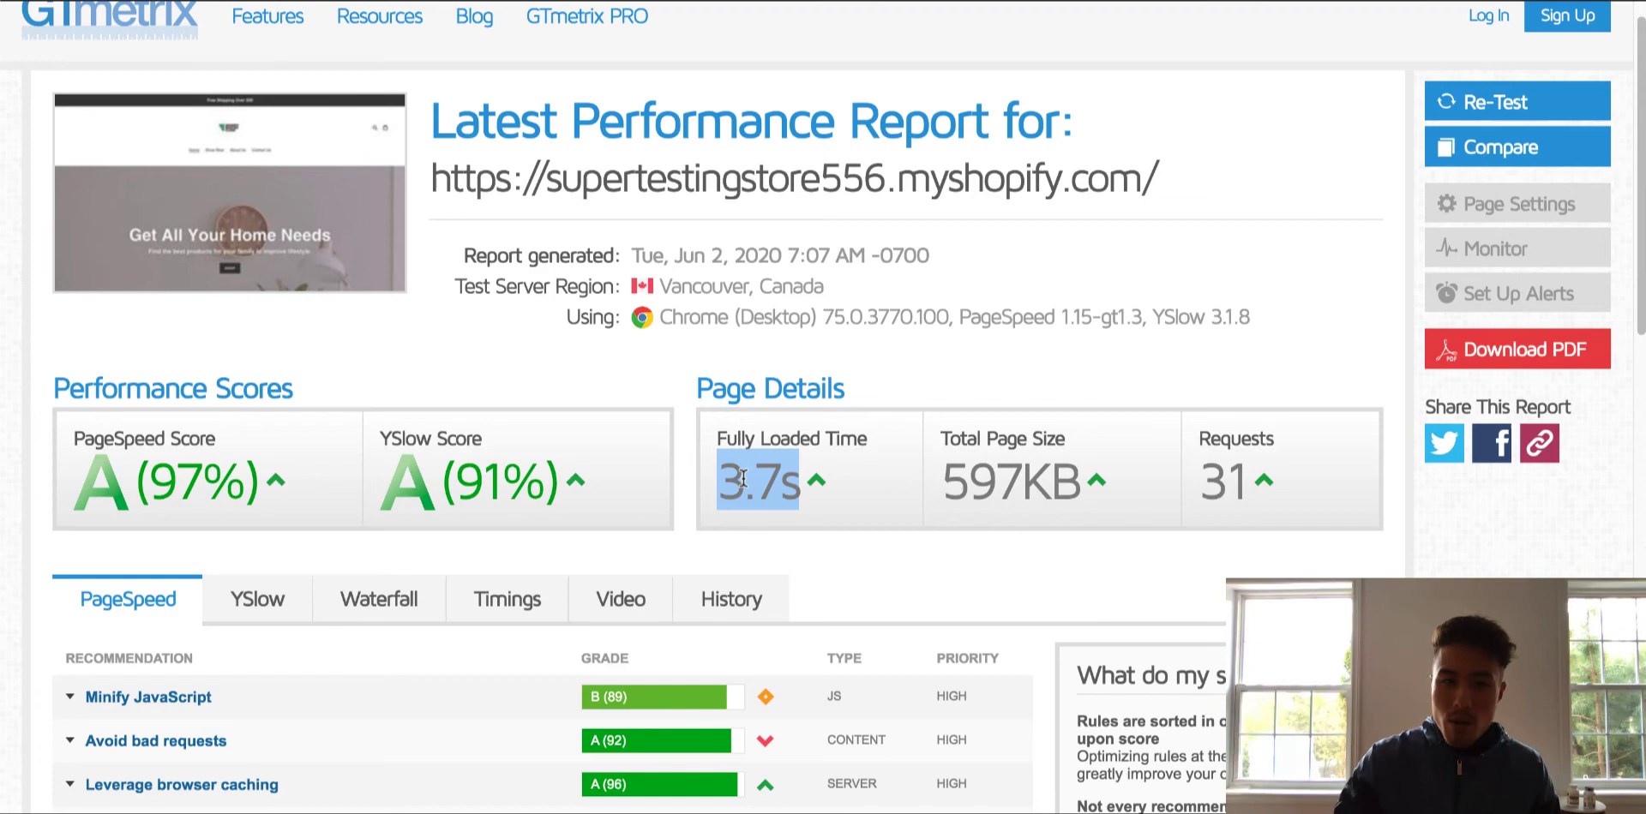
scroll(742, 479, "down", 2)
left_click_drag(246, 327, 334, 336)
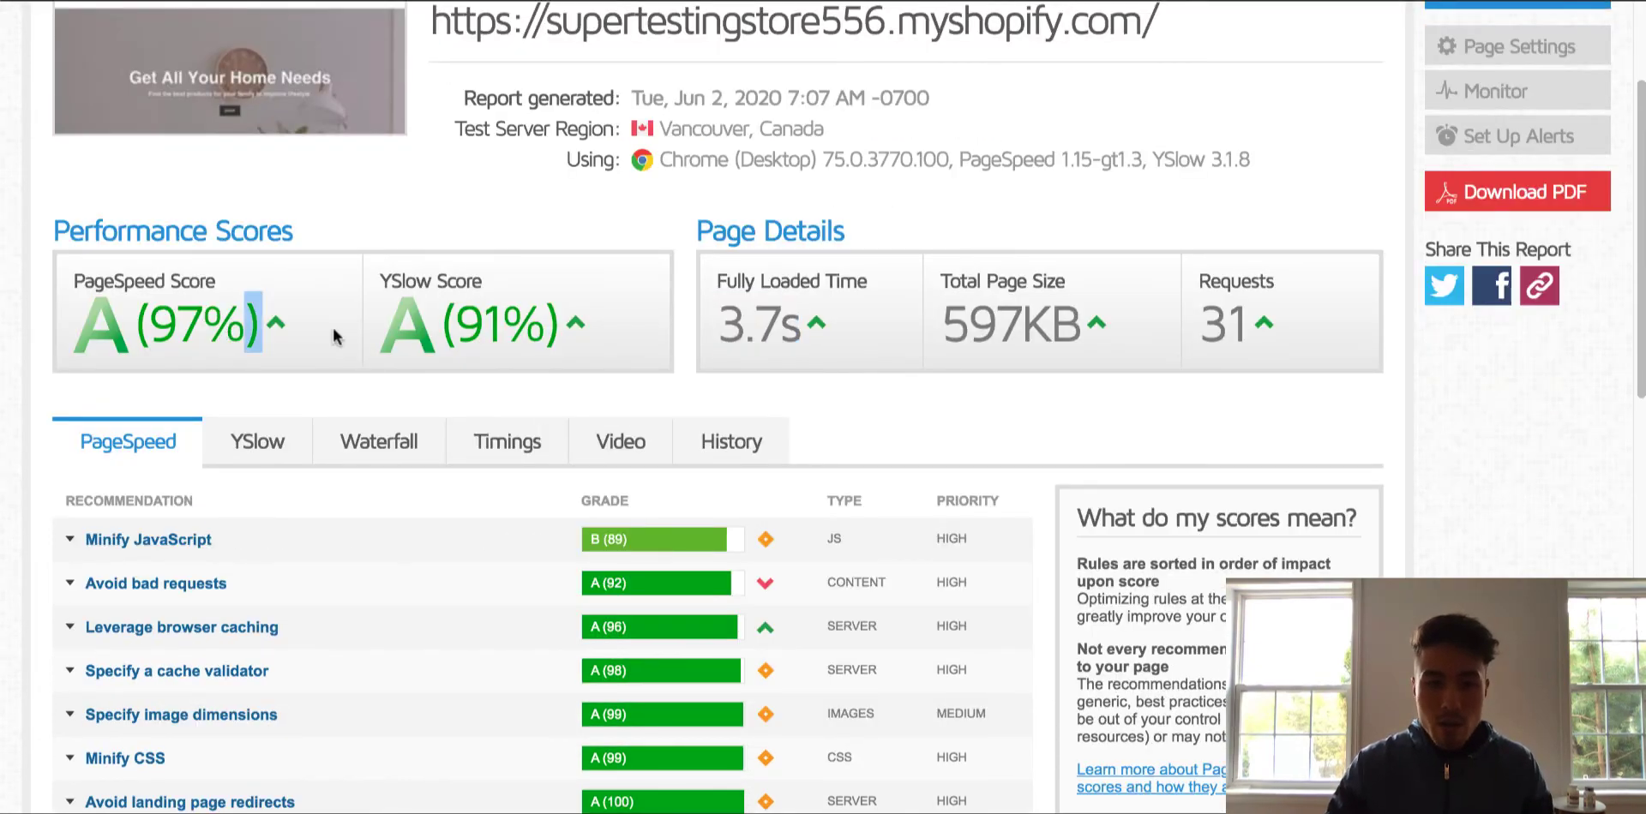
Read through the PageSpeed recommendation grades in the report and recheck the fully loaded time
scroll(451, 540, "down", 10)
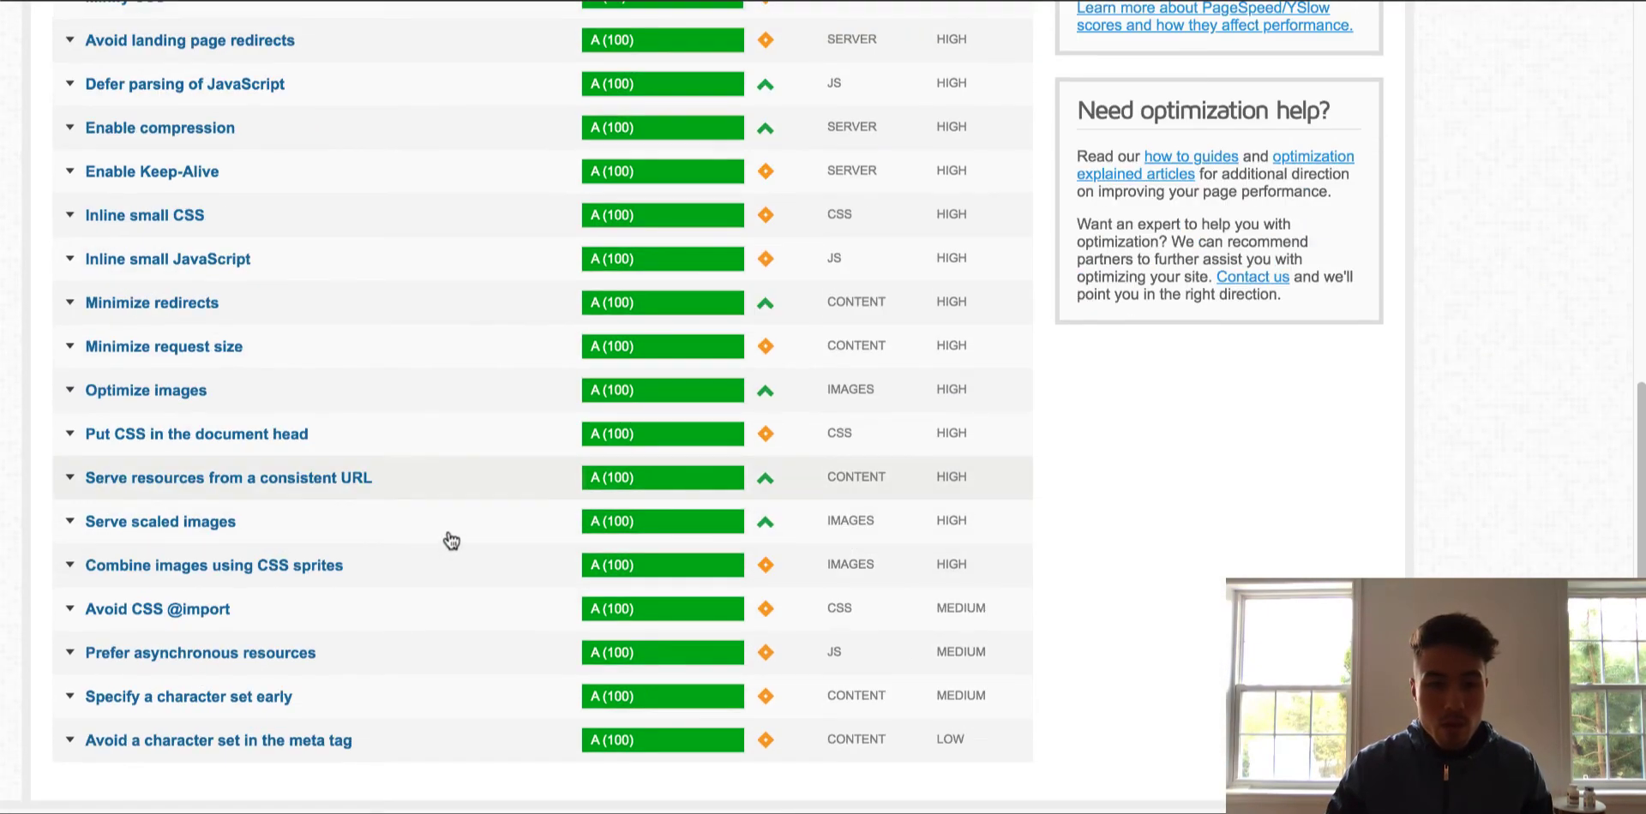
scroll(451, 540, "up", 15)
left_click_drag(715, 515, 869, 519)
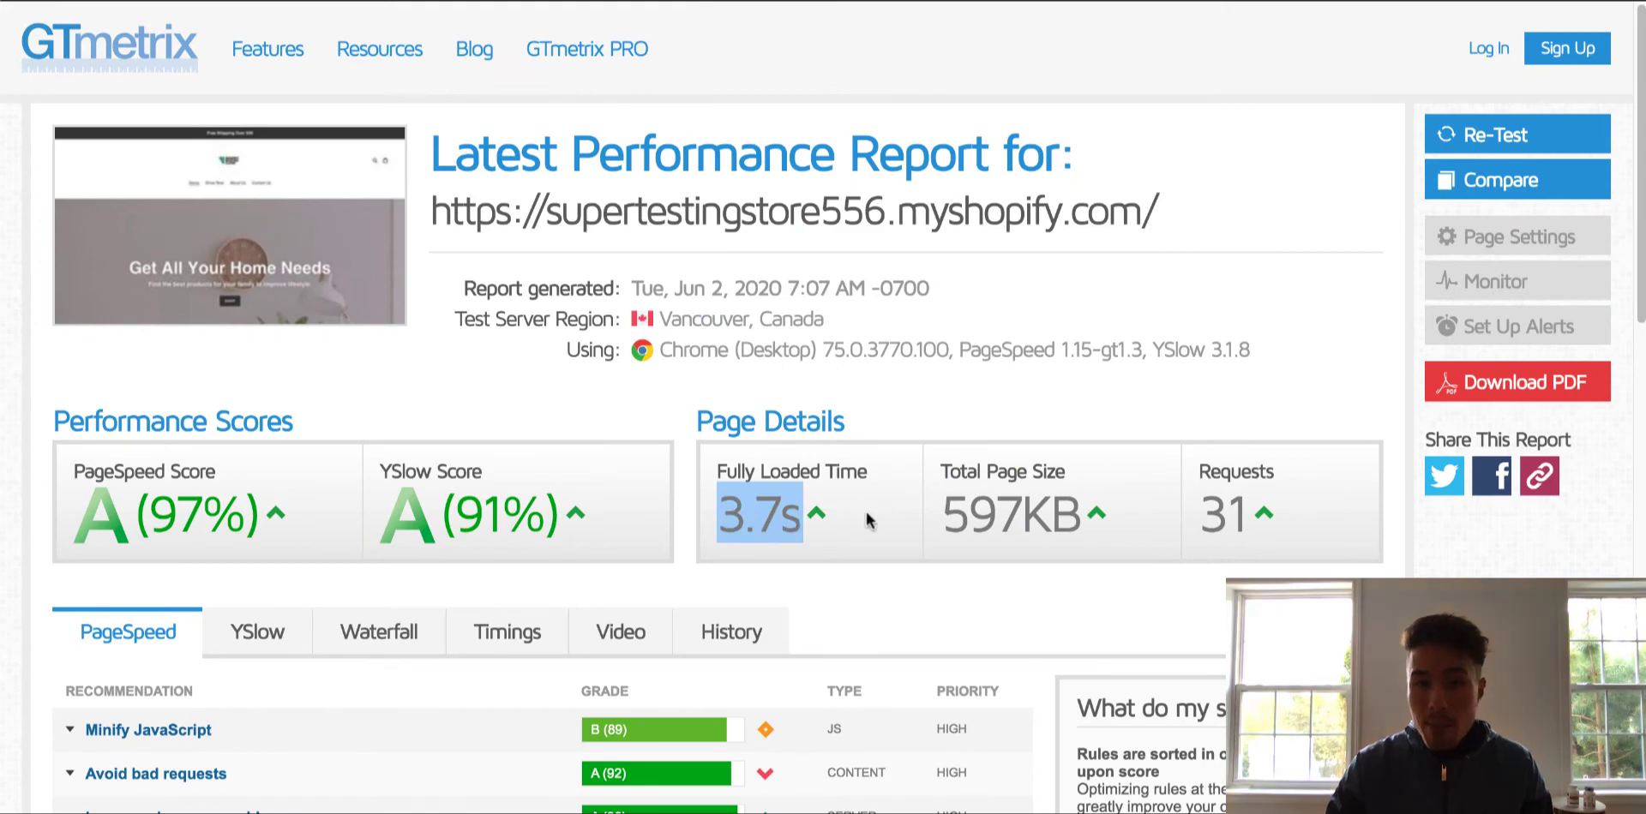
left_click(868, 520)
left_click_drag(718, 515, 751, 501)
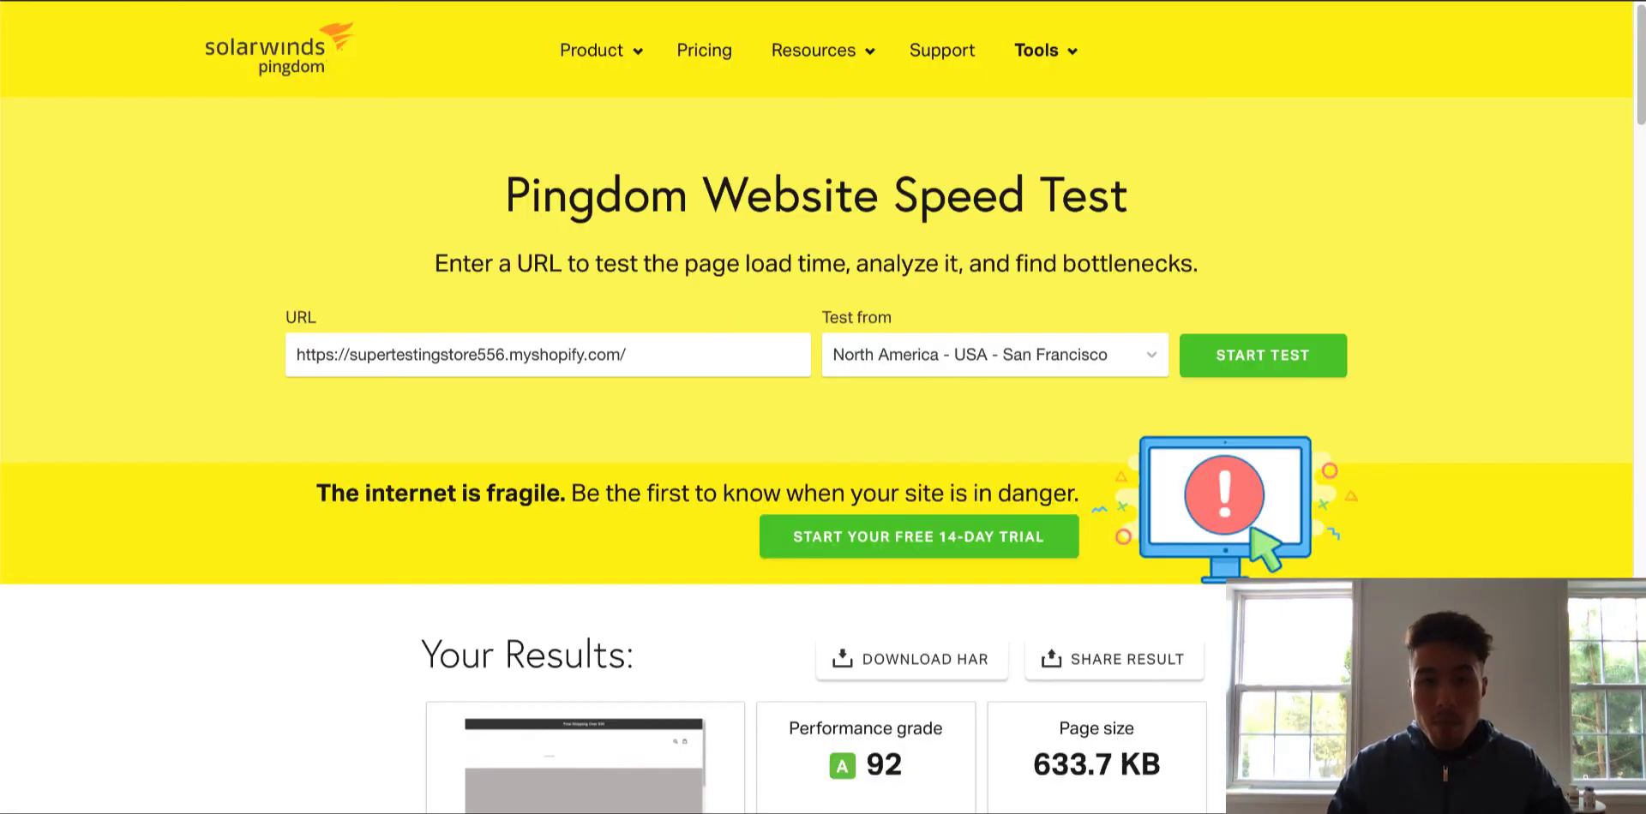
In the store's Pingdom Website Speed Test results, examine the load time and the performance details
scroll(632, 511, "down", 5)
left_click_drag(819, 493, 909, 507)
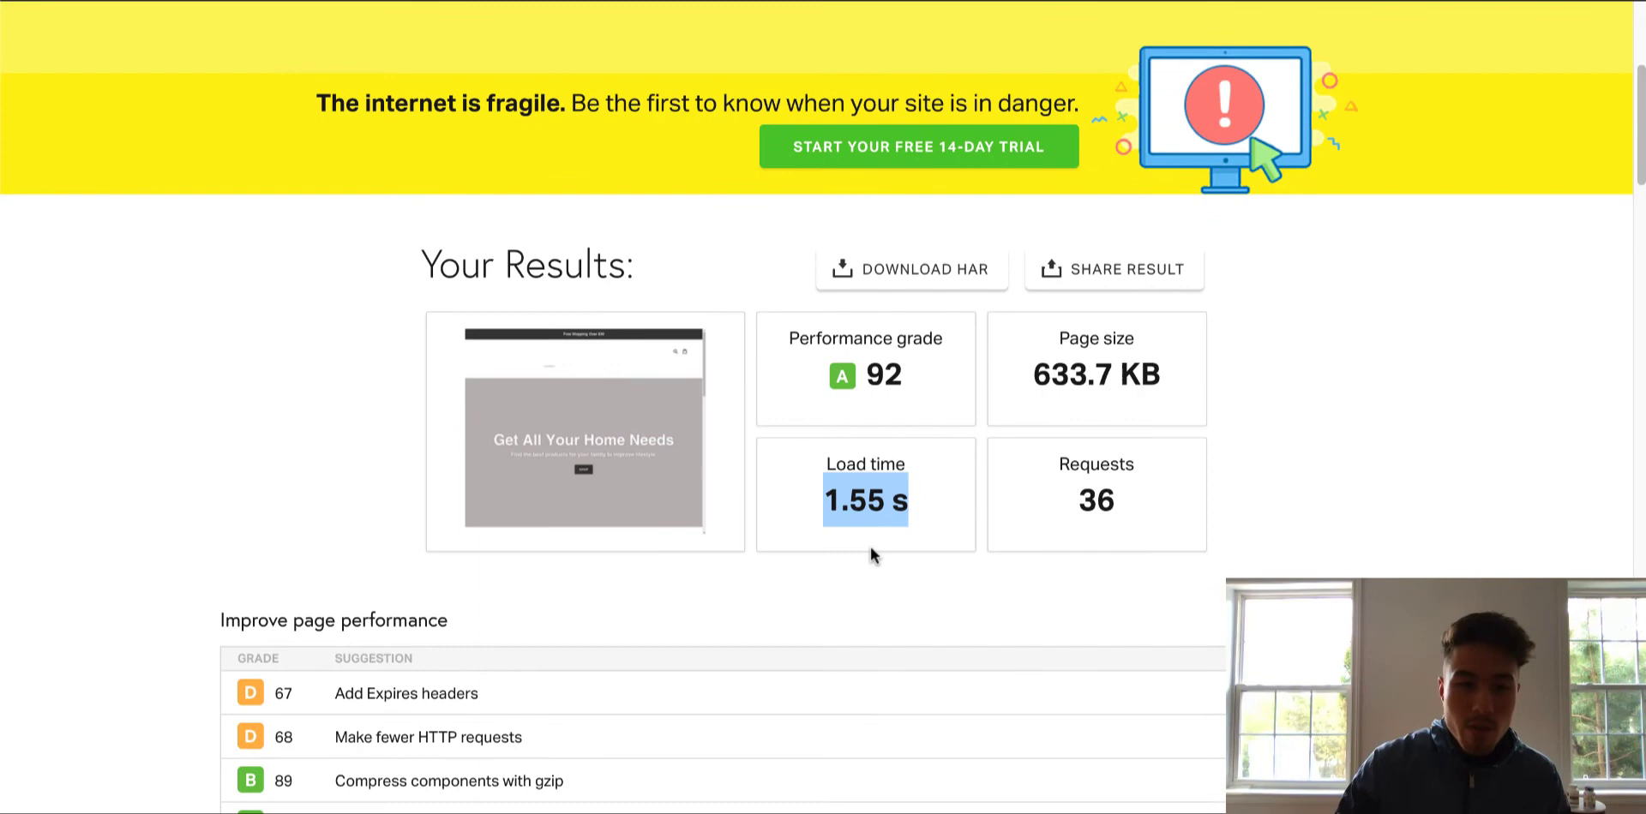
scroll(871, 547, "down", 7)
scroll(871, 549, "up", 7)
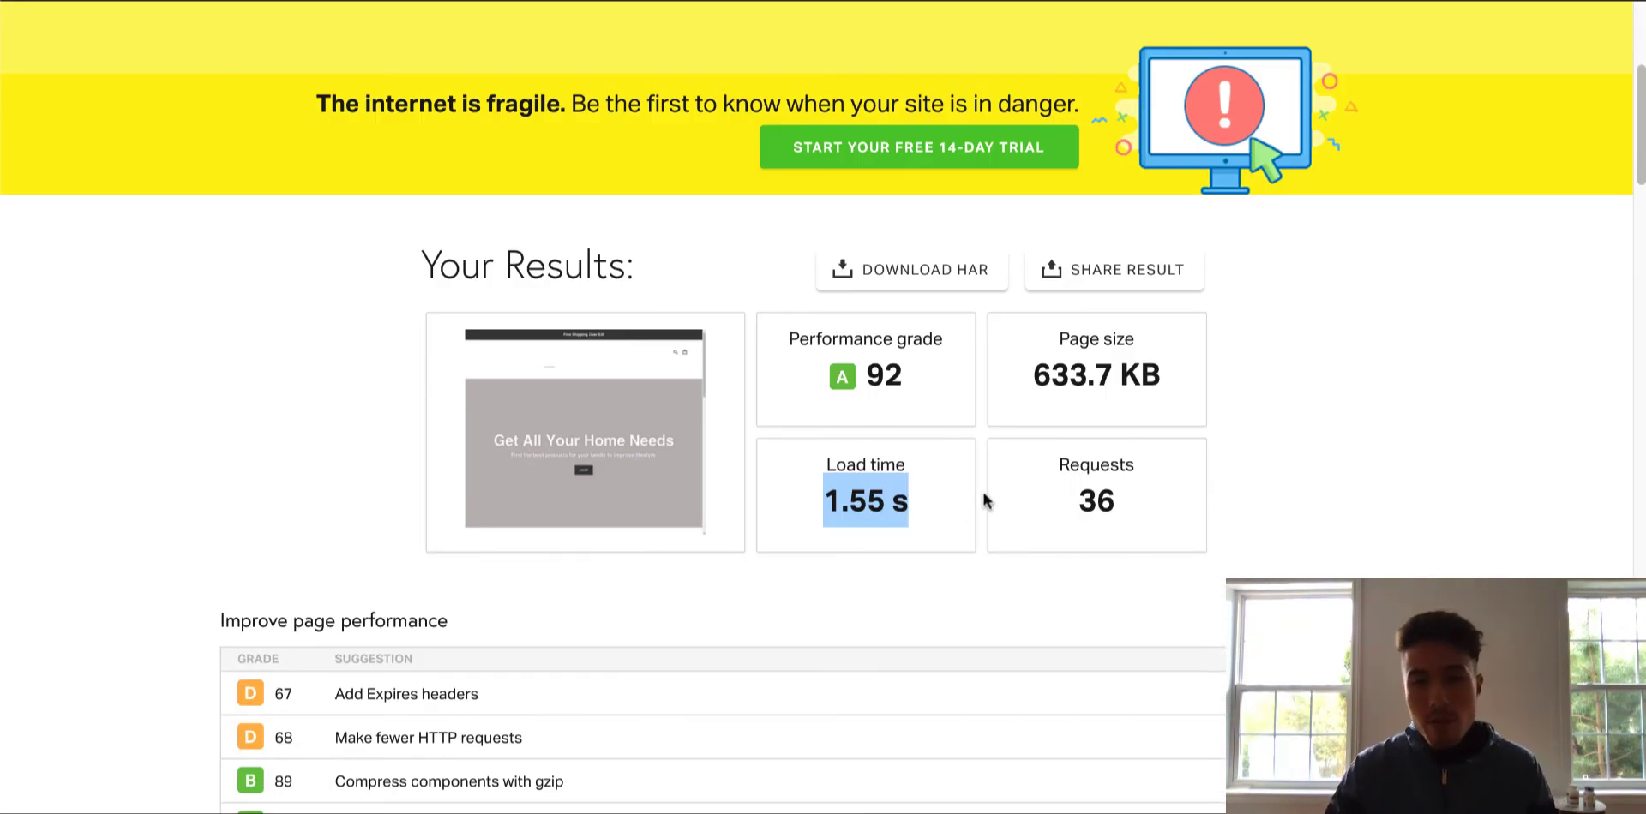
left_click_drag(462, 262, 585, 265)
scroll(515, 274, "up", 5)
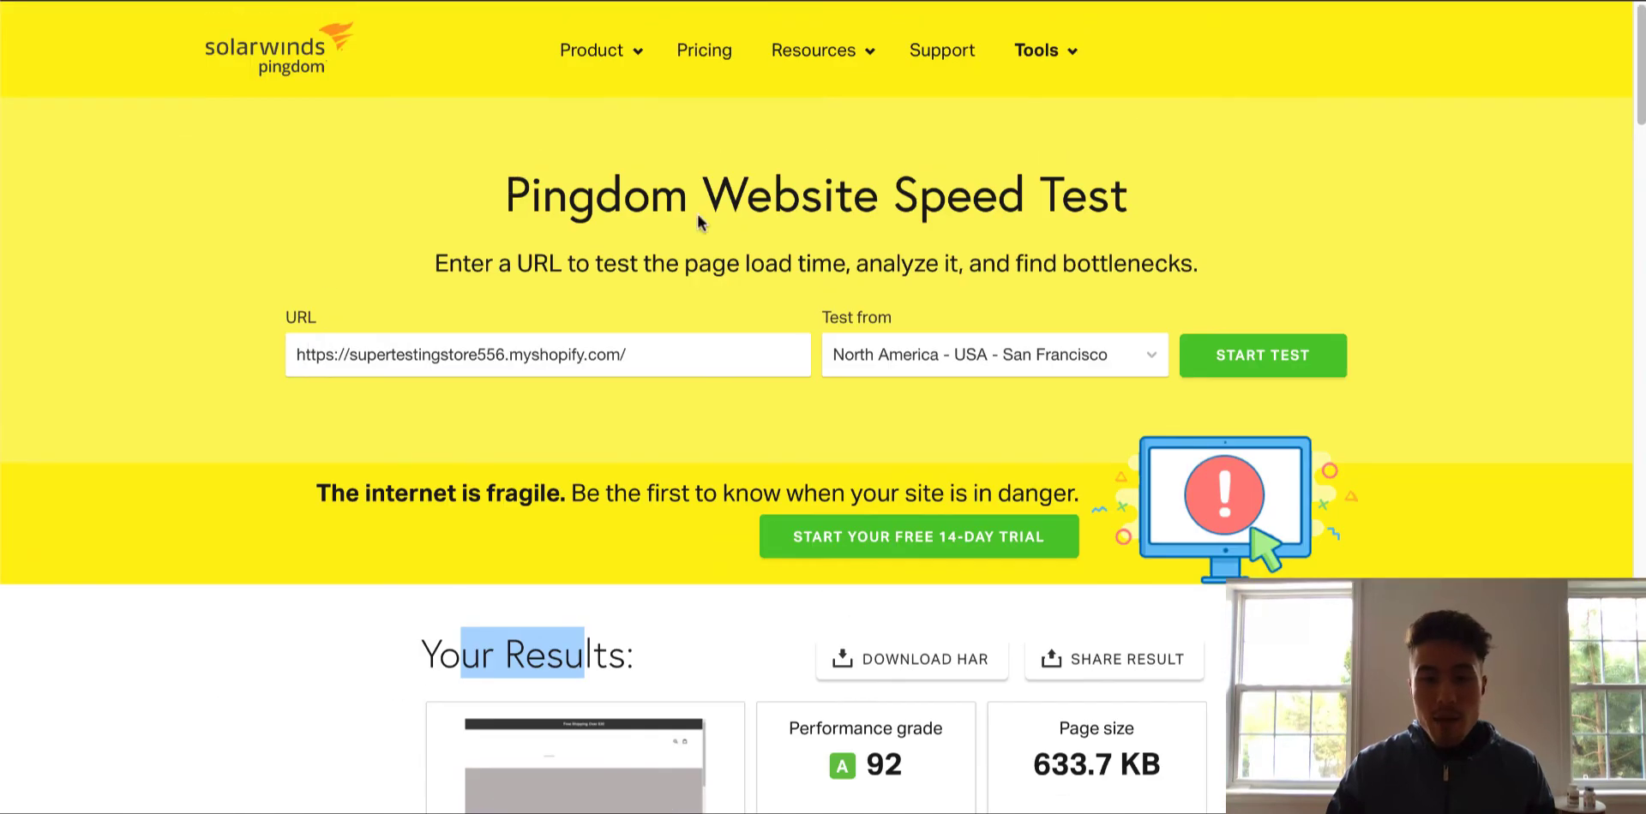
Look through the available speed test locations and the Improve page performance suggestions
mouse_move(814, 52)
left_click(994, 354)
key("Up")
key("Up")
key("Up")
key("Up")
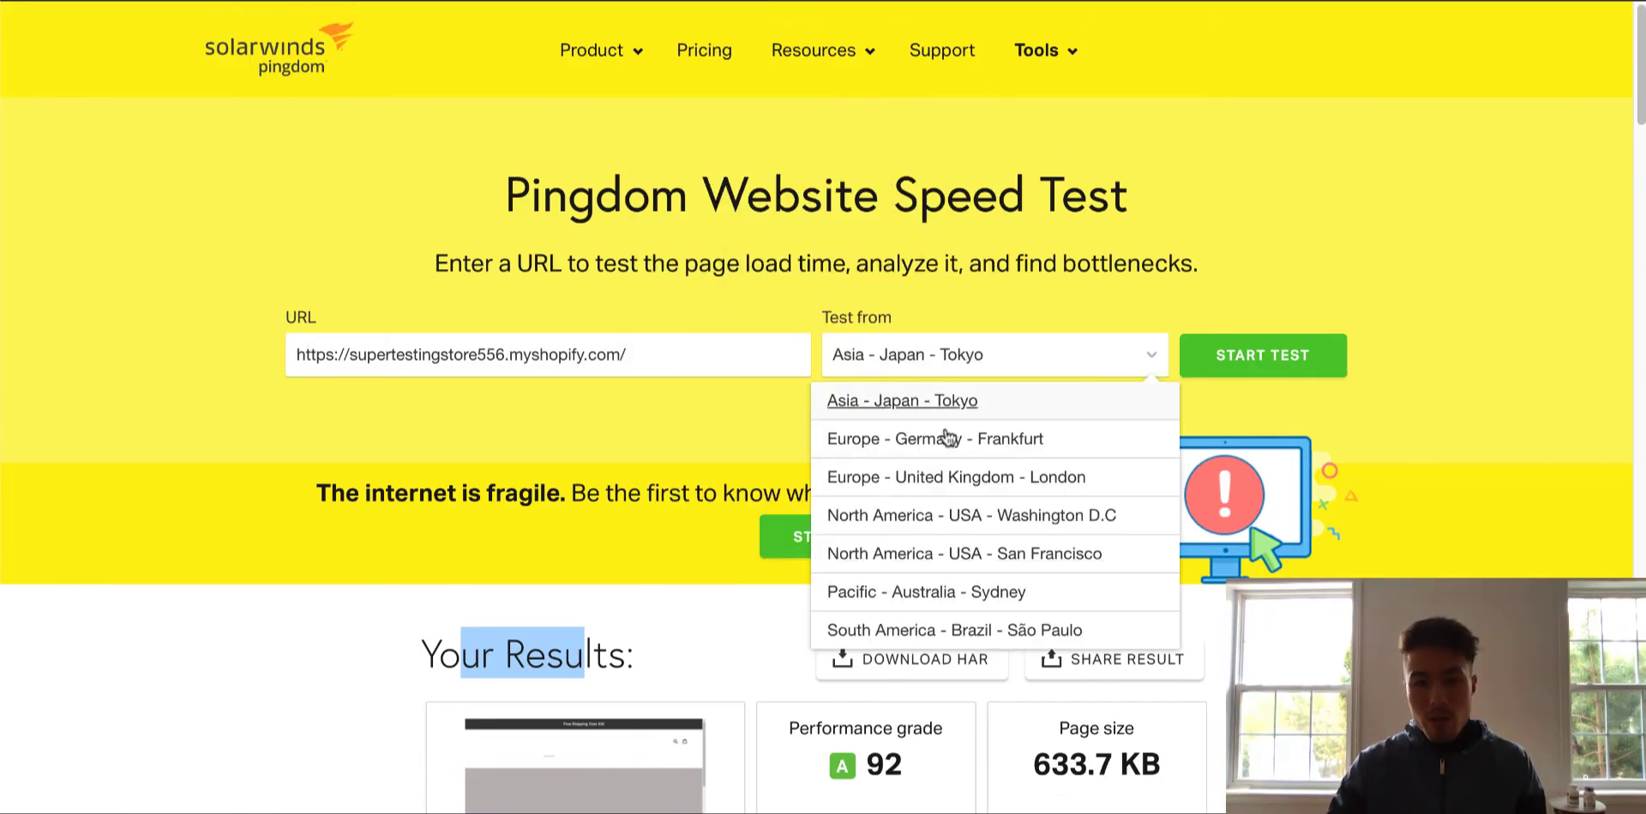
key("Down")
key("Down")
key("Down")
key("Down")
key("Down")
scroll(194, 540, "down", 4)
scroll(296, 403, "down", 5)
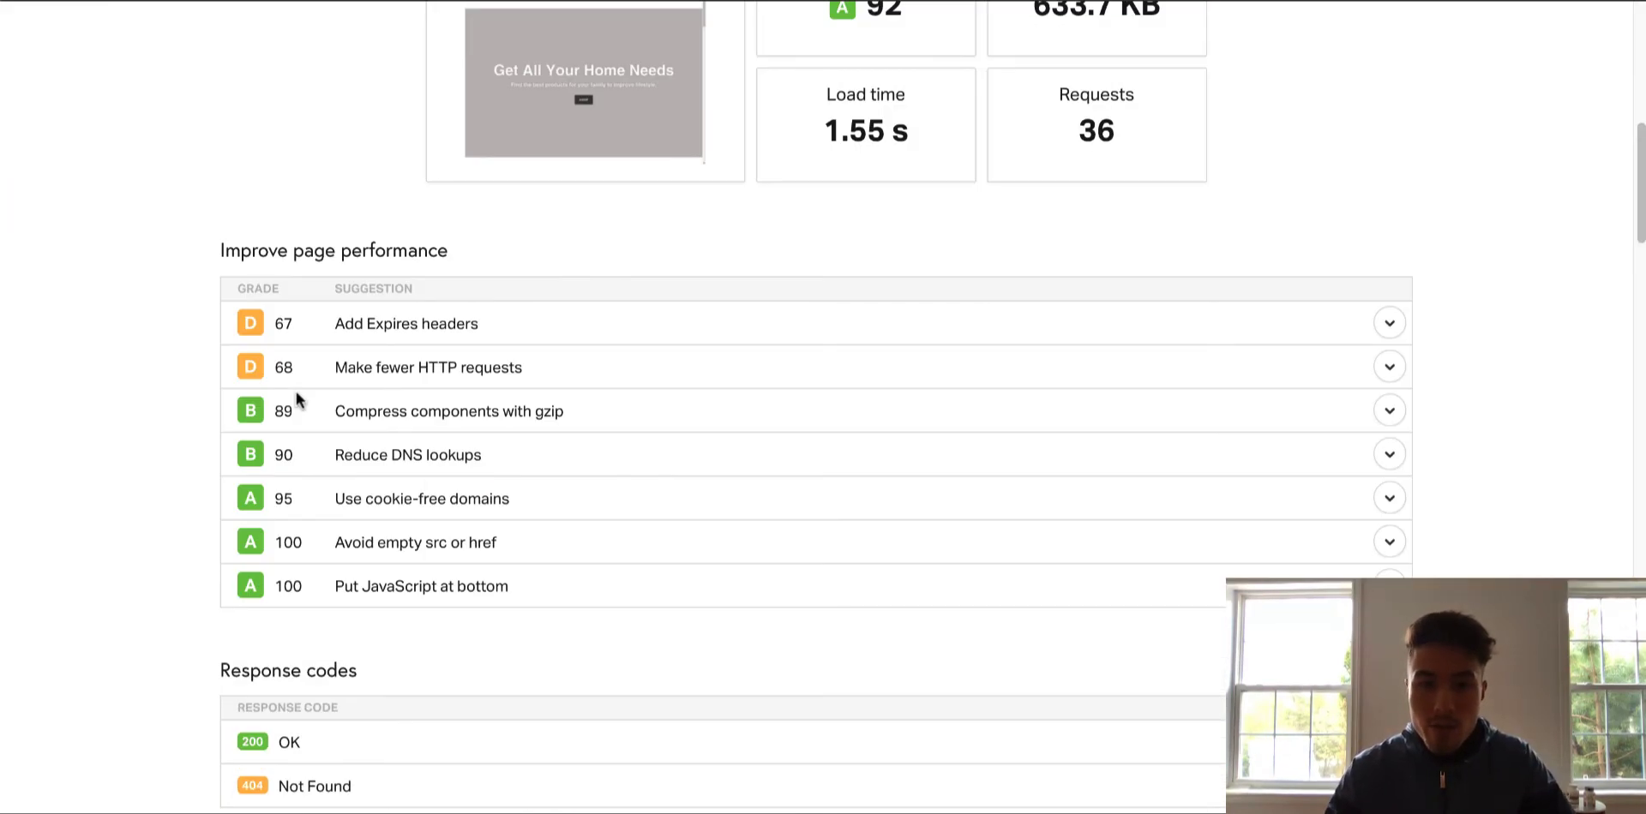